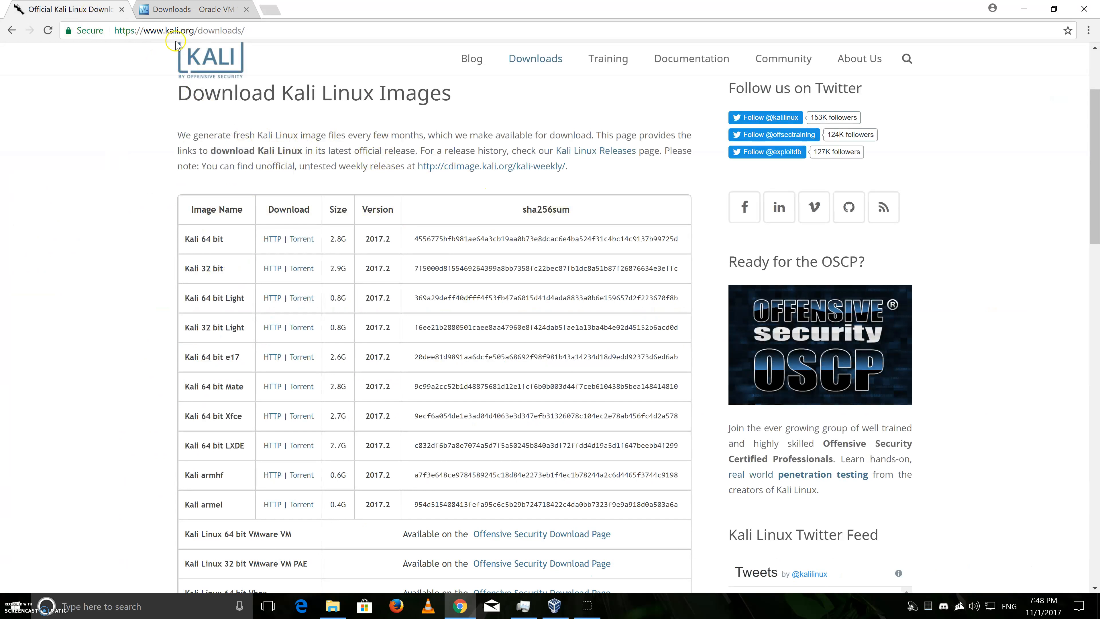
# Step: Switch to VirtualBox and begin a new virtual machine named kali with type Linux and version Ubuntu (64-bit)
pyautogui.click(544, 607)
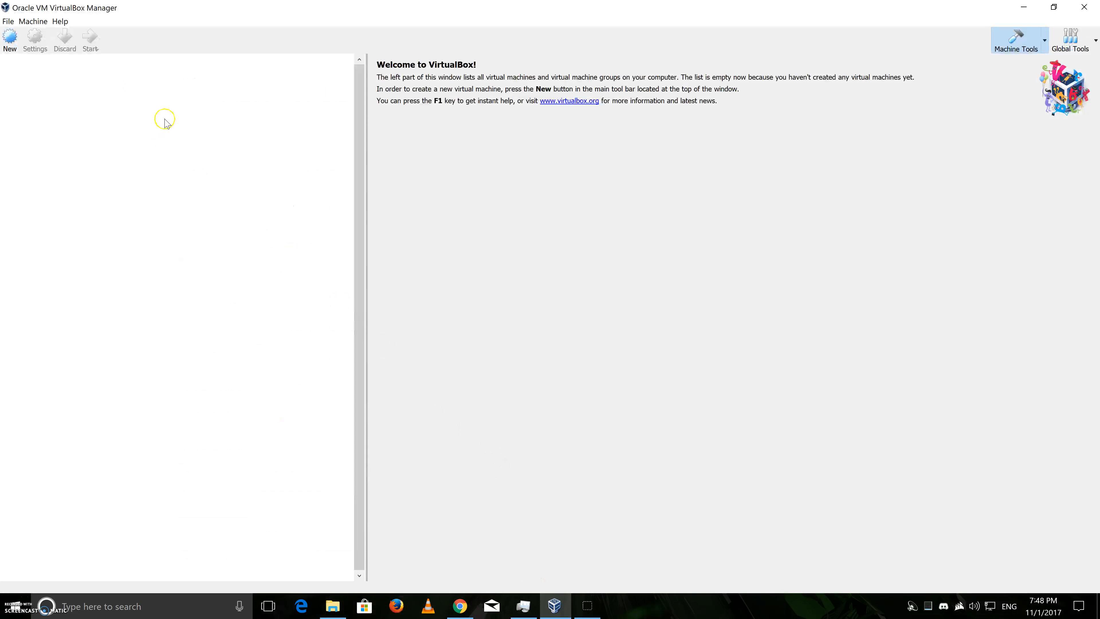
pyautogui.click(10, 40)
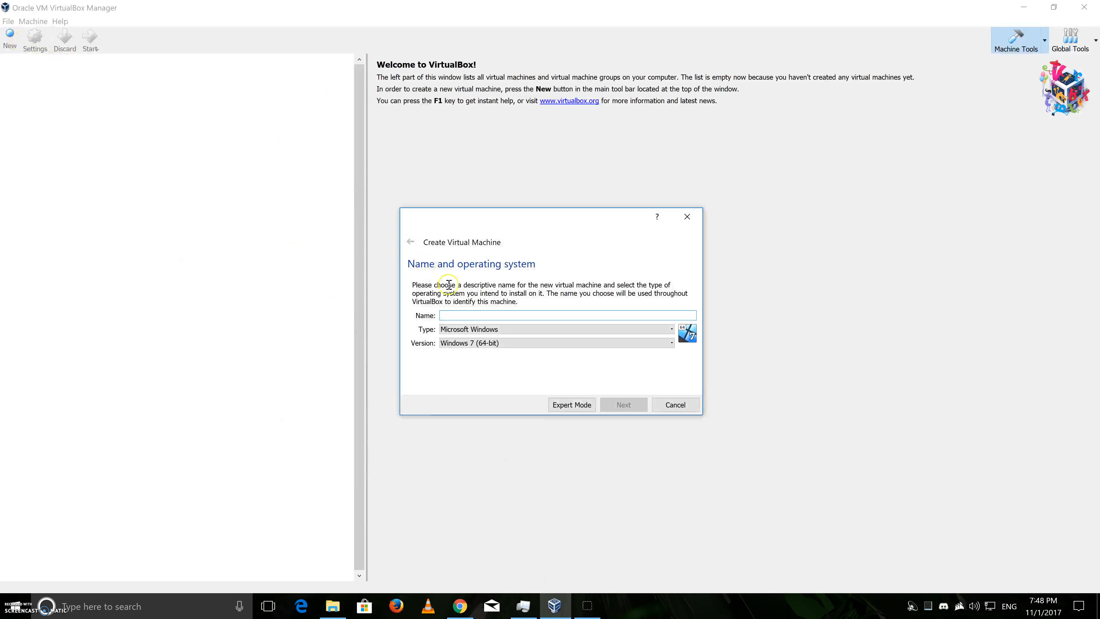
pyautogui.write('kali')
pyautogui.click(461, 330)
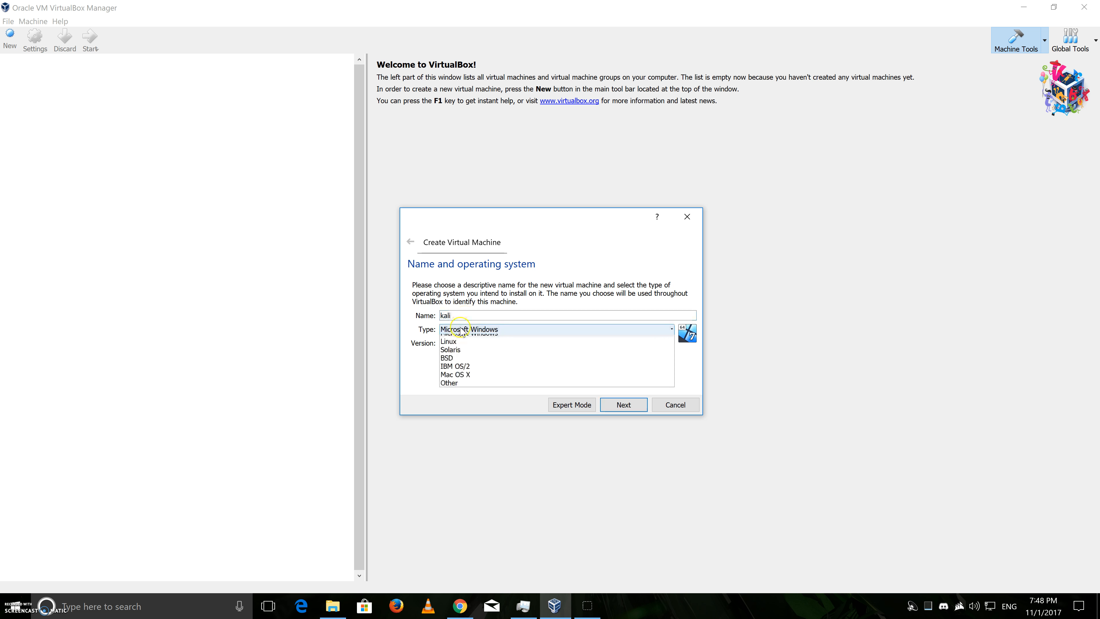
pyautogui.click(452, 346)
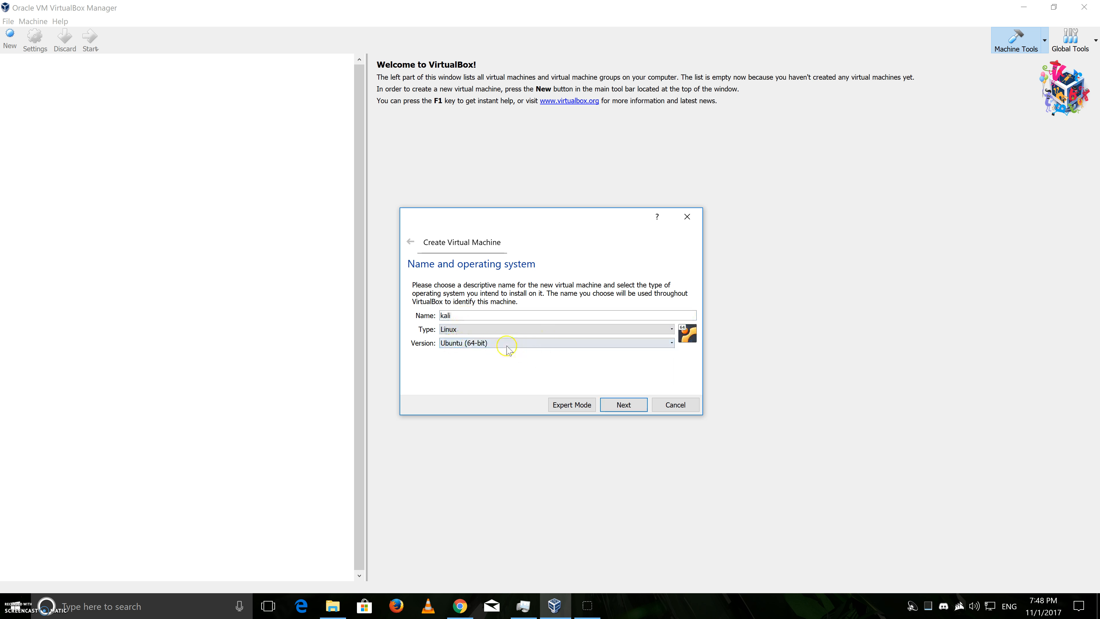
pyautogui.click(620, 410)
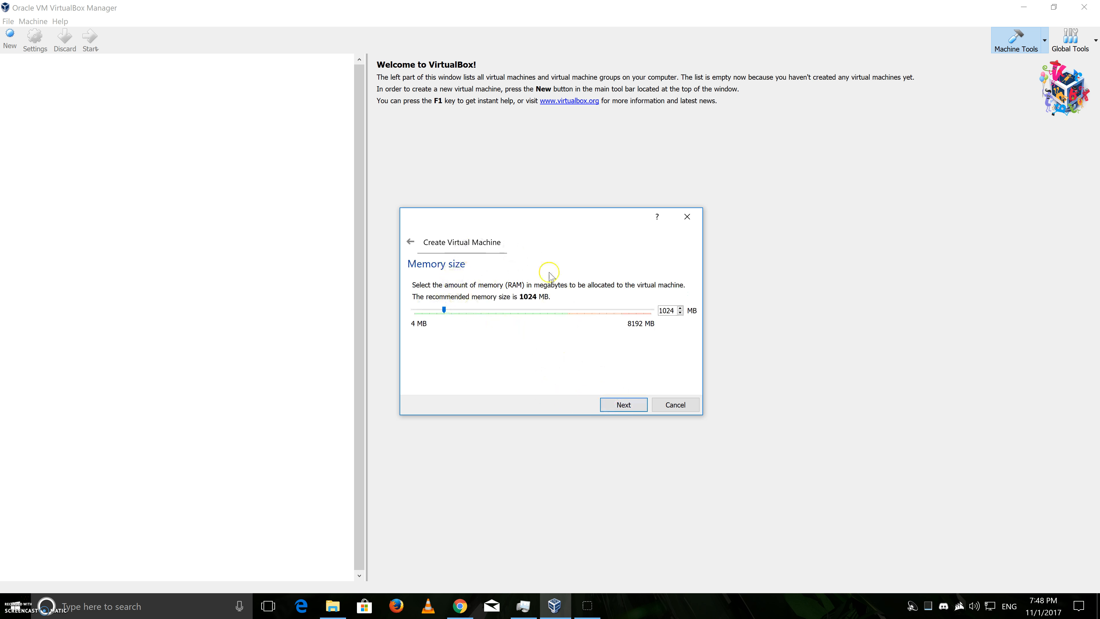
# Step: Allocate 1024 MB of memory to the new machine and create its dynamically allocated 10.00 GB VDI hard disk named kali
pyautogui.click(623, 403)
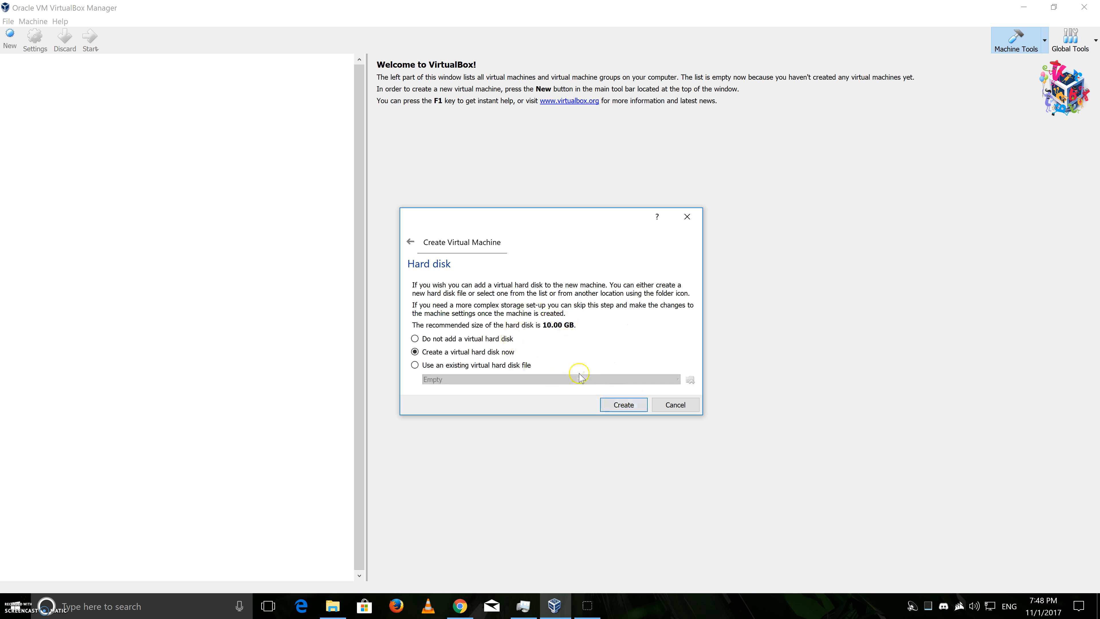
pyautogui.click(618, 404)
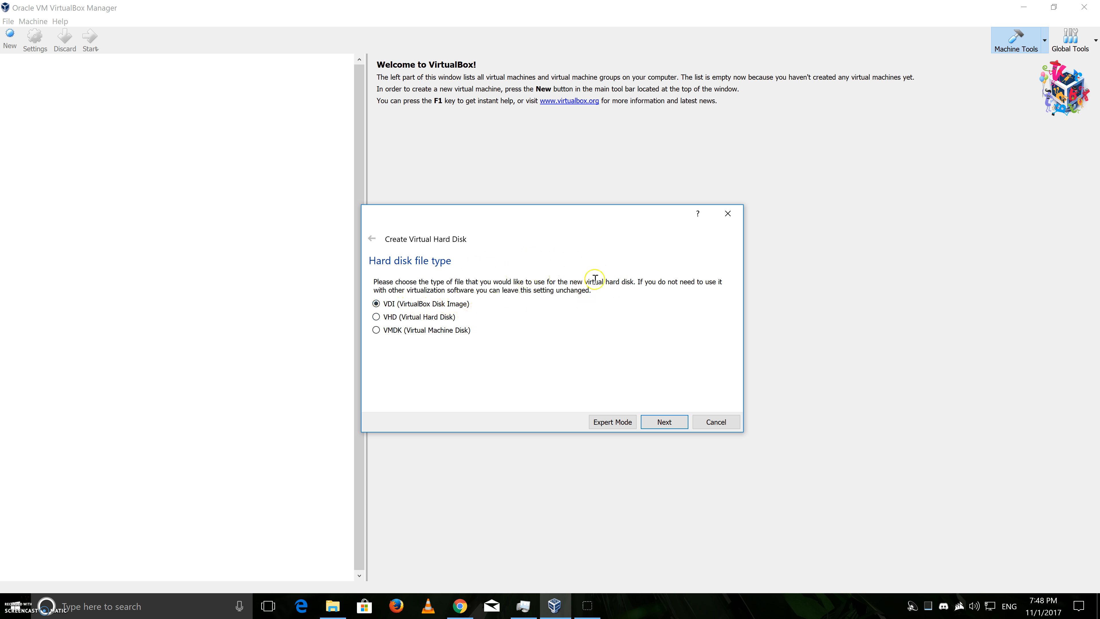
pyautogui.click(678, 424)
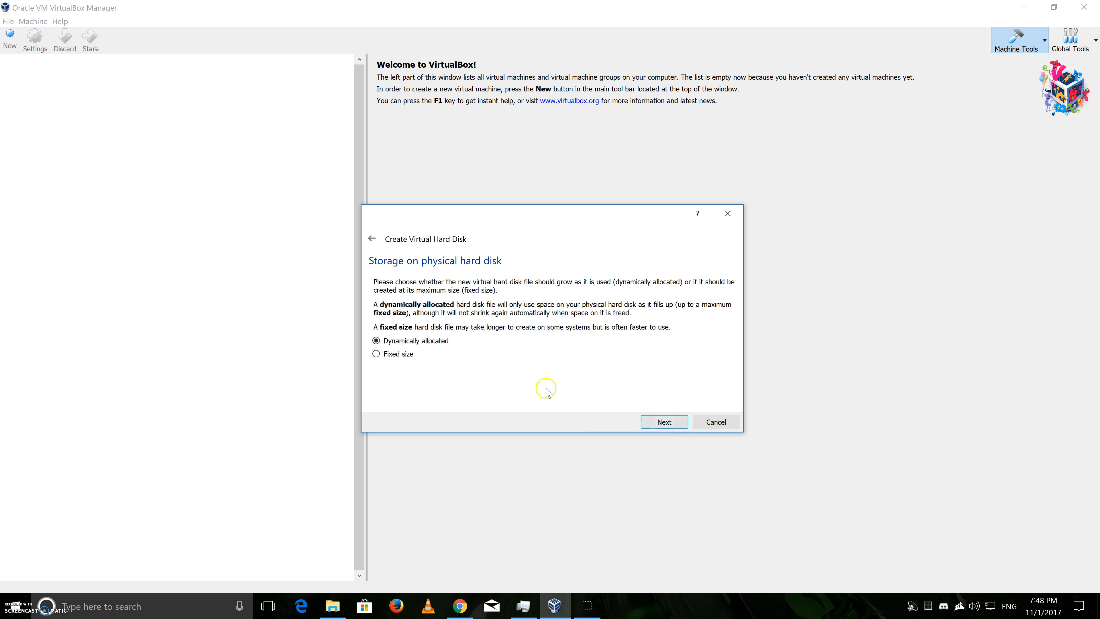
pyautogui.click(658, 422)
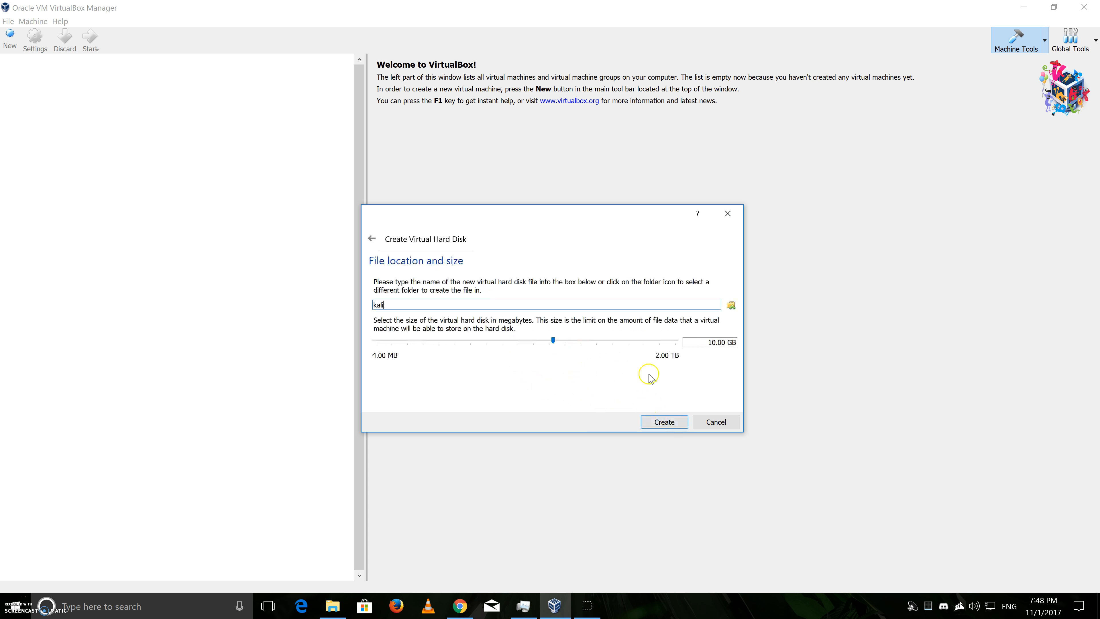
pyautogui.click(711, 343)
pyautogui.click(662, 422)
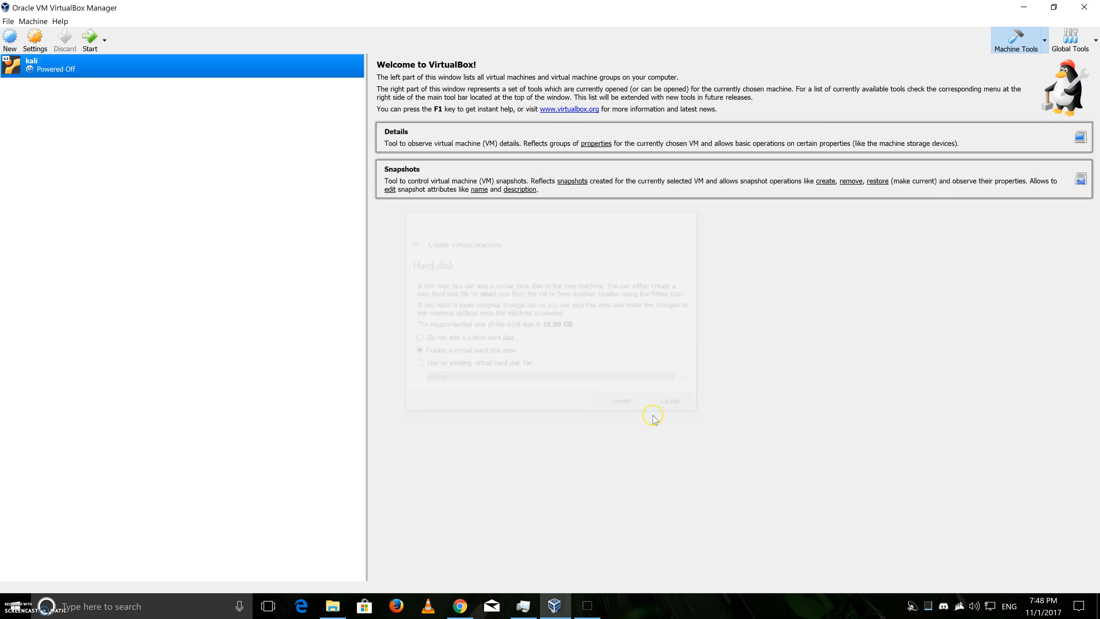
# Step: In the kali machine's storage settings, load the kali-linux-2017.2-amd64 disk image into the empty optical drive
pyautogui.rightClick(93, 62)
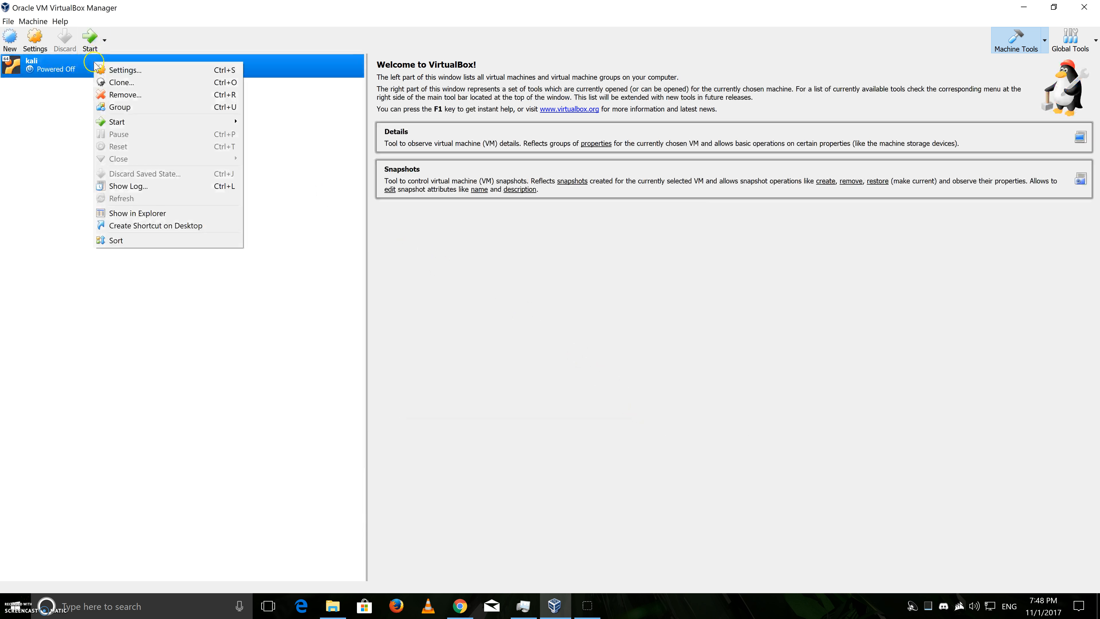
pyautogui.click(102, 69)
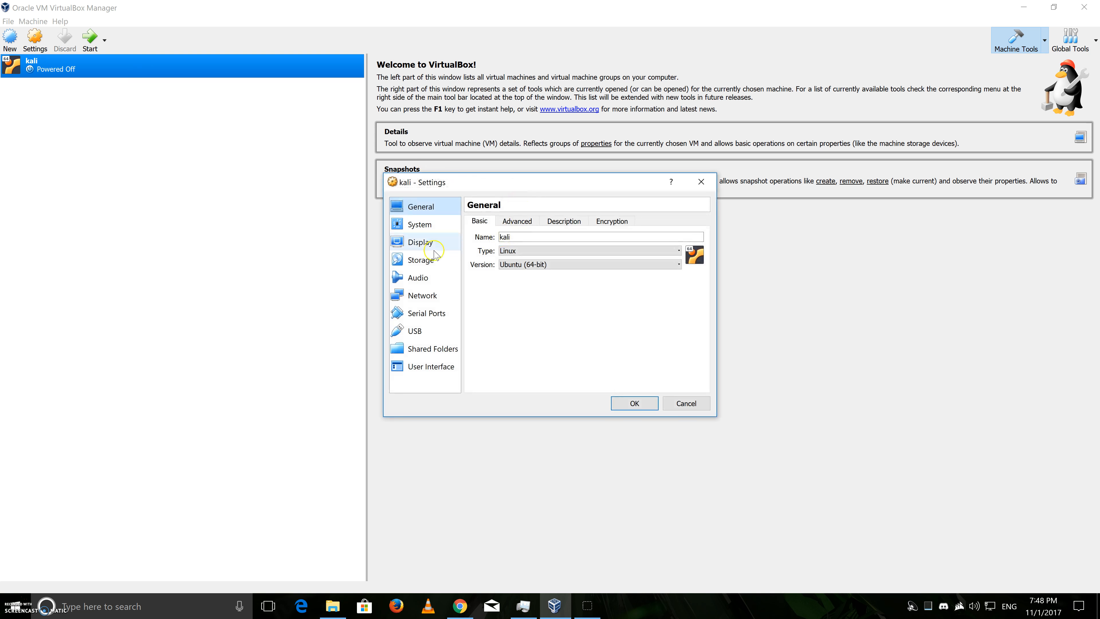
pyautogui.click(419, 262)
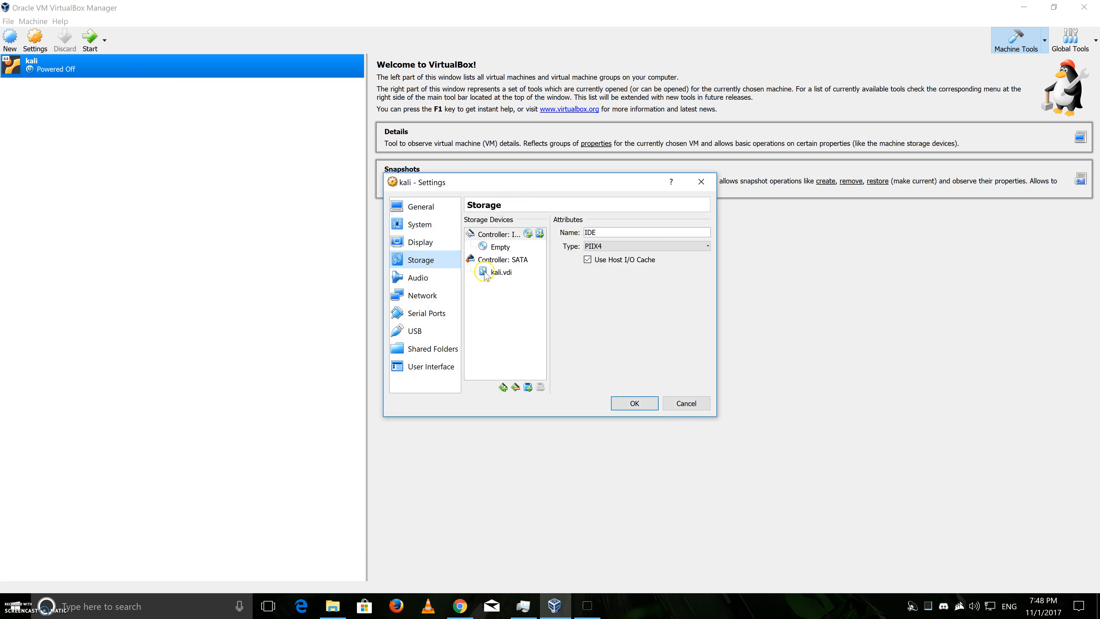
pyautogui.click(508, 247)
pyautogui.click(694, 234)
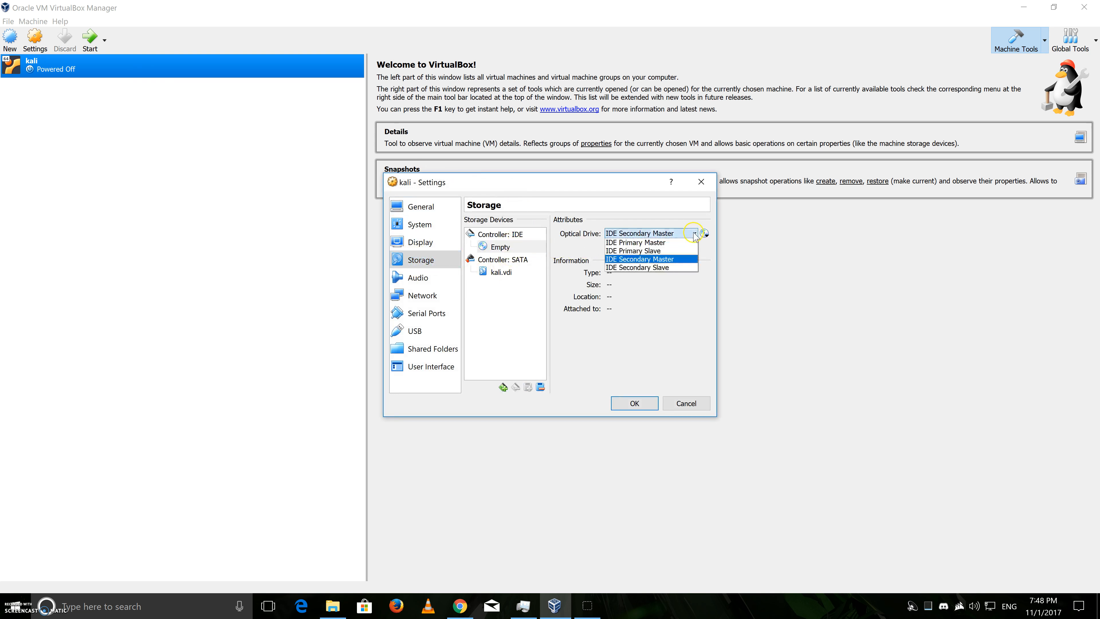
pyautogui.click(705, 234)
pyautogui.click(749, 245)
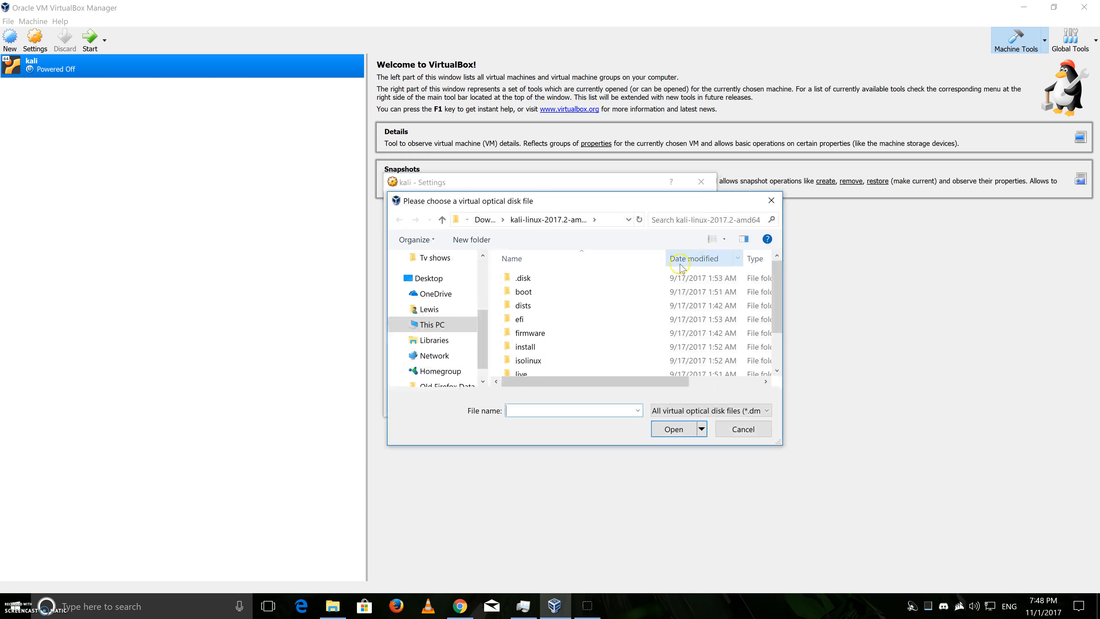
pyautogui.scroll(-2, 587, 313)
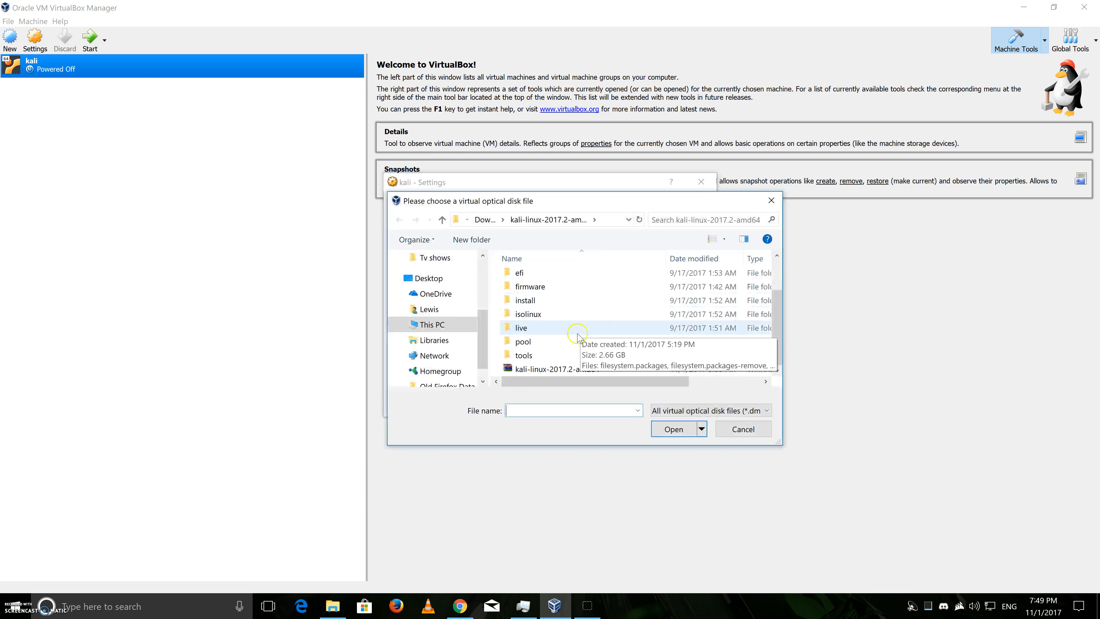
pyautogui.click(558, 368)
pyautogui.click(671, 430)
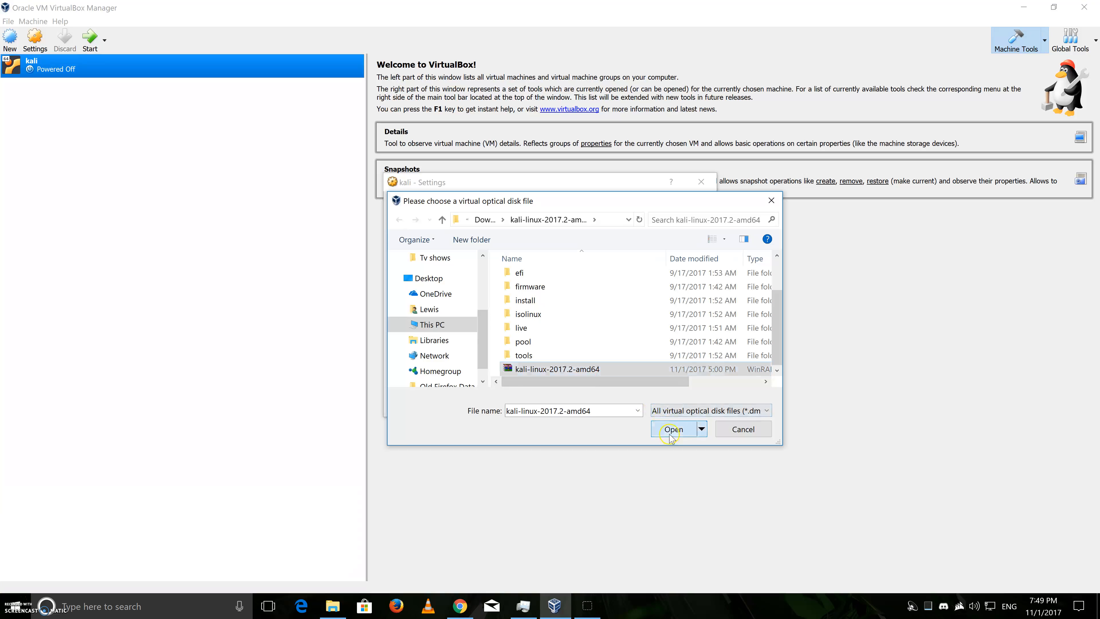
# Step: Set the kali machine's processor count to 2 and save its settings
pyautogui.click(424, 226)
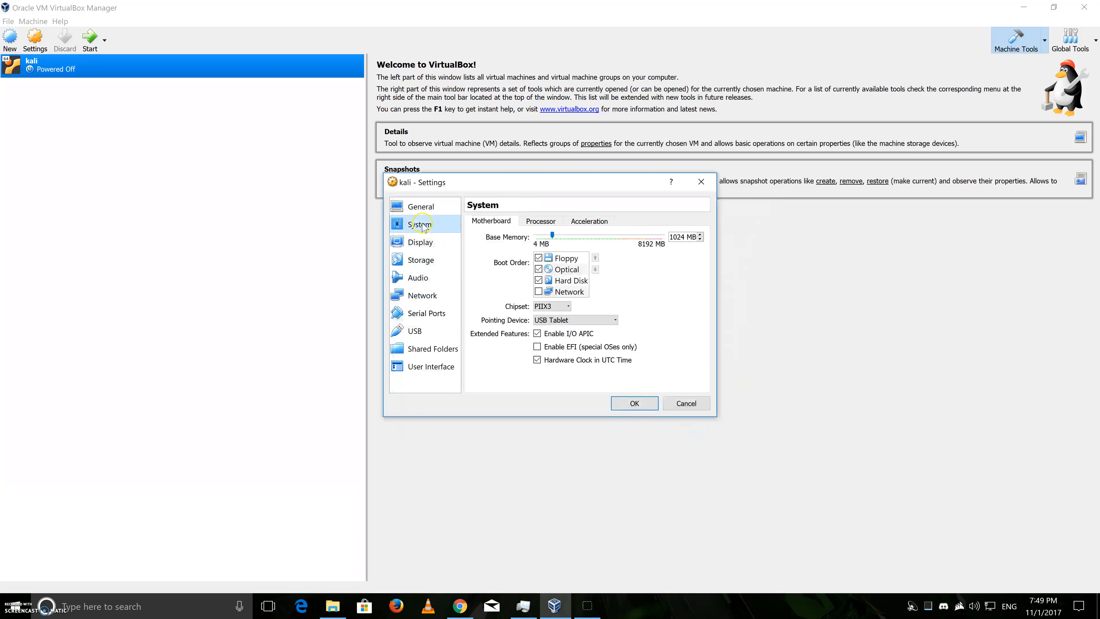
pyautogui.click(539, 221)
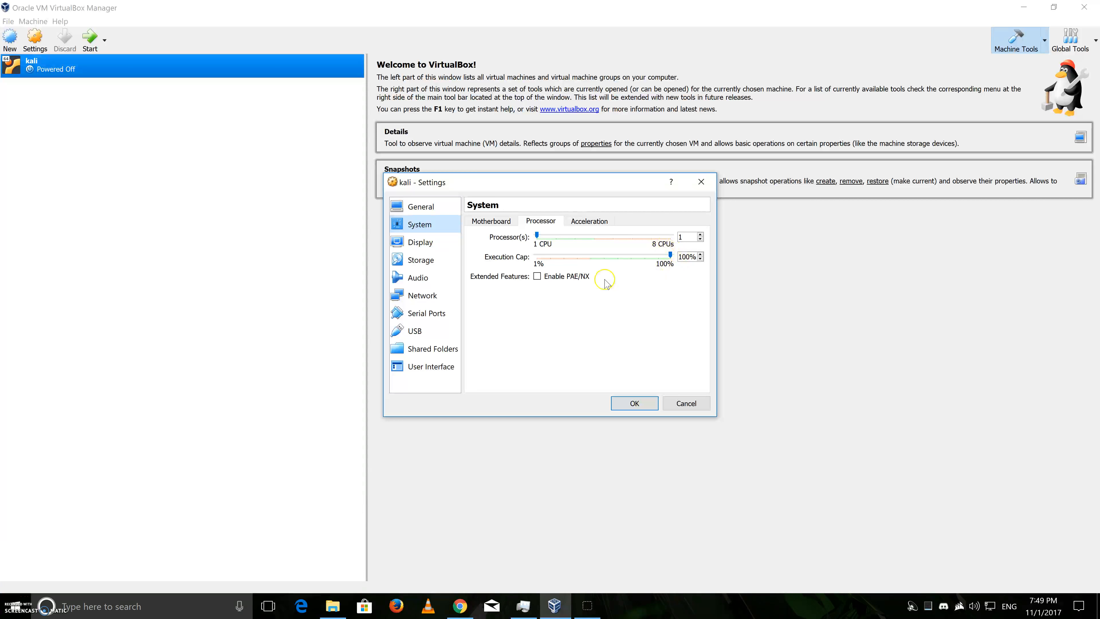
pyautogui.click(556, 240)
pyautogui.click(562, 239)
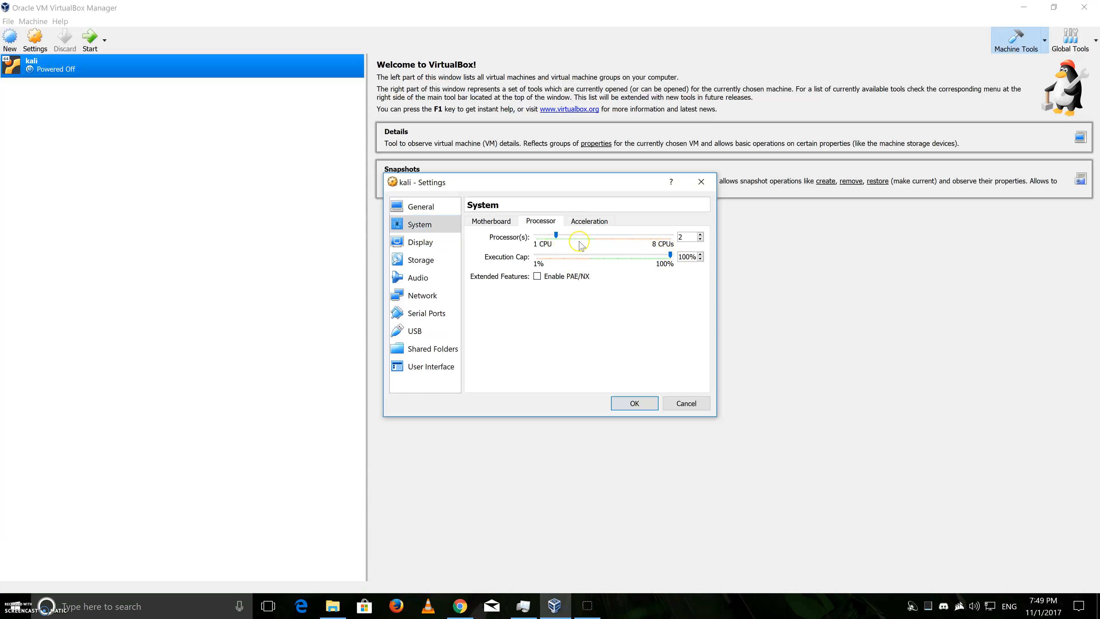
pyautogui.click(633, 404)
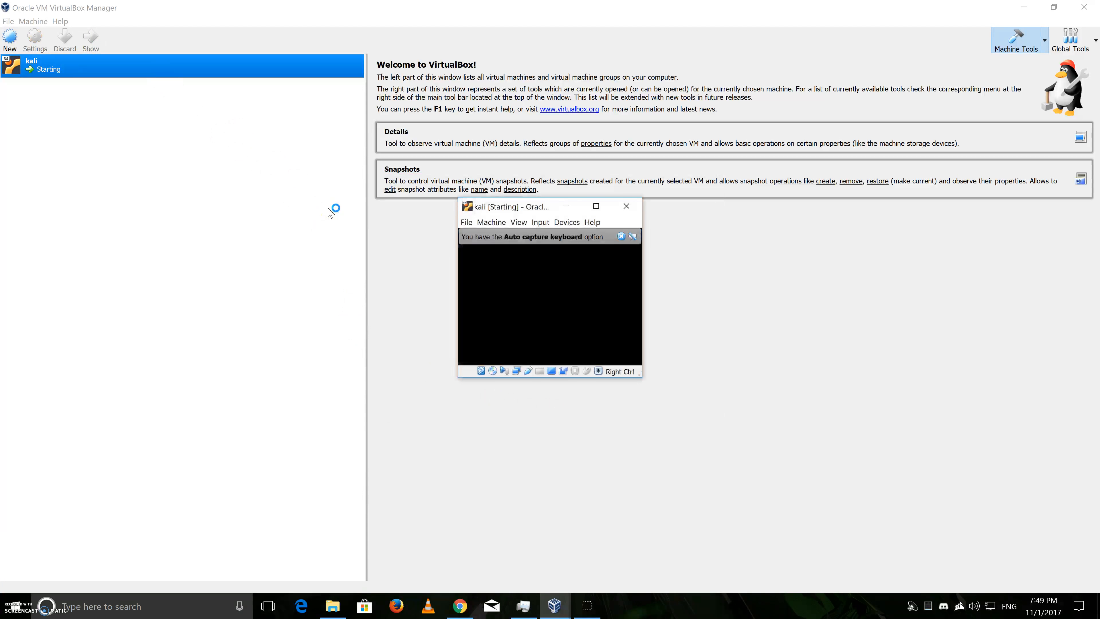
# Step: Switch the running kali machine's display to Scaled Mode and maximize its window
pyautogui.click(523, 223)
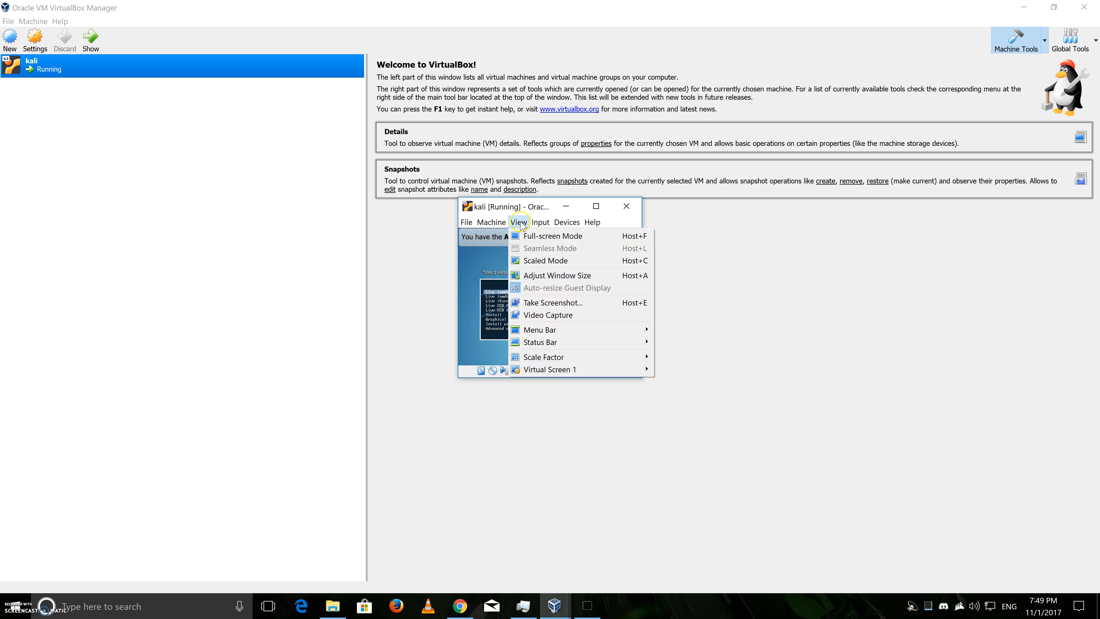
pyautogui.click(536, 257)
pyautogui.click(524, 346)
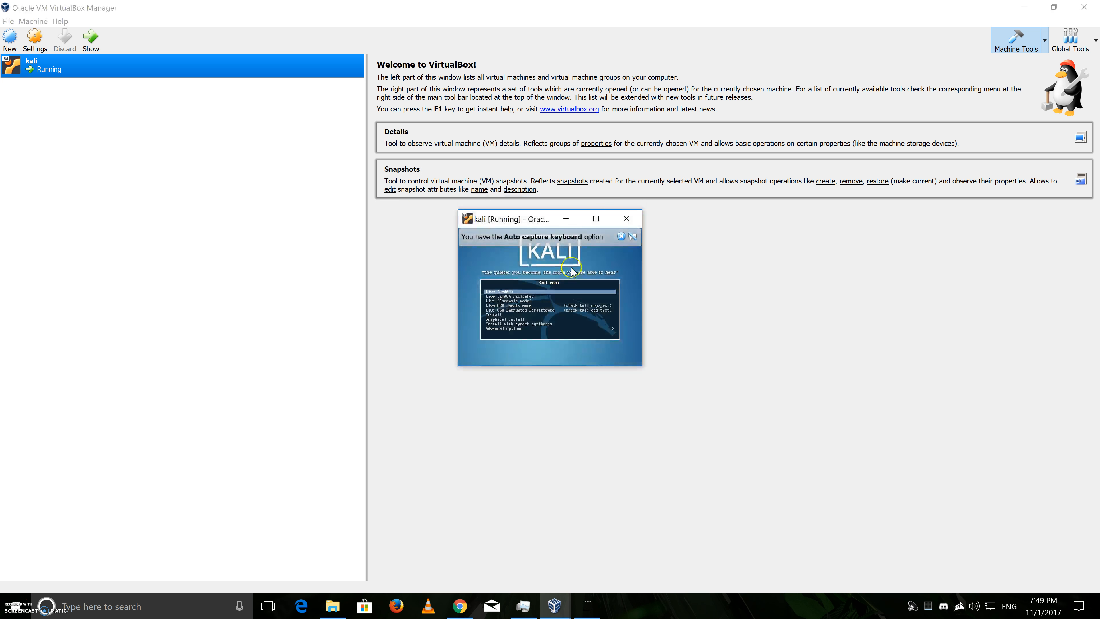
pyautogui.click(596, 218)
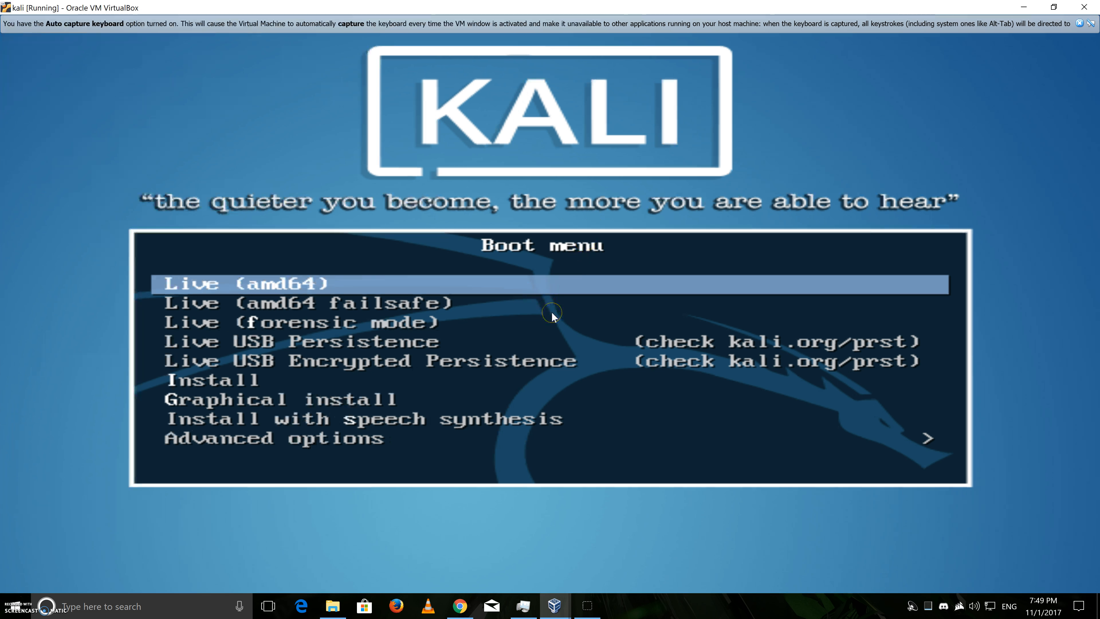
# Step: Launch the text-mode Install option from the Kali boot menu
pyautogui.press('Down')
pyautogui.press('Down')
pyautogui.press('Down')
pyautogui.press('Down')
pyautogui.press('Down')
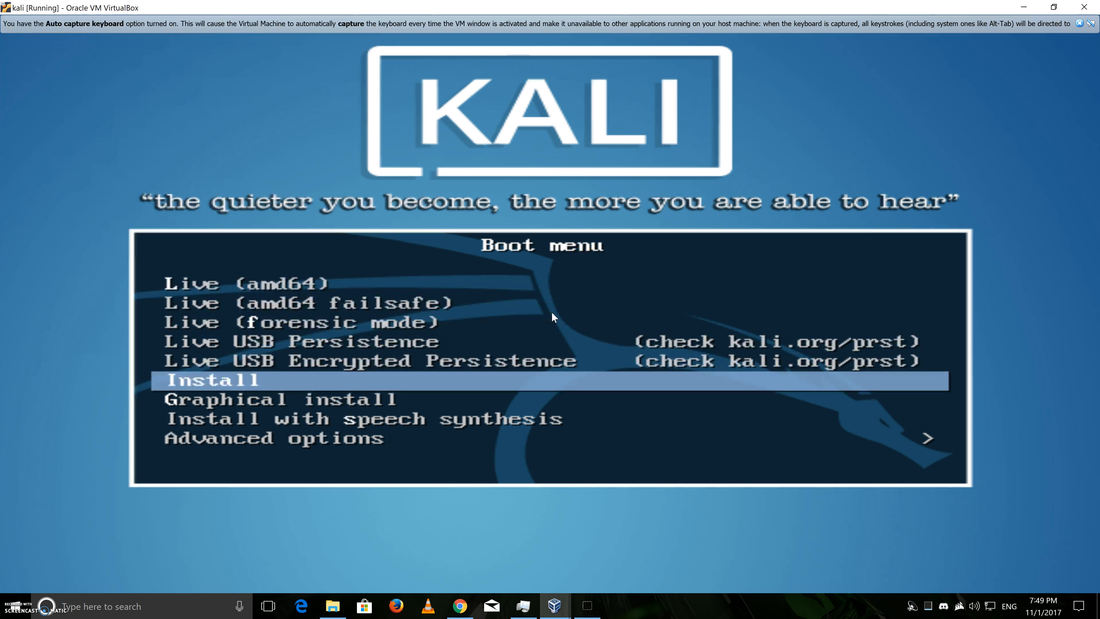
pyautogui.press('Return')
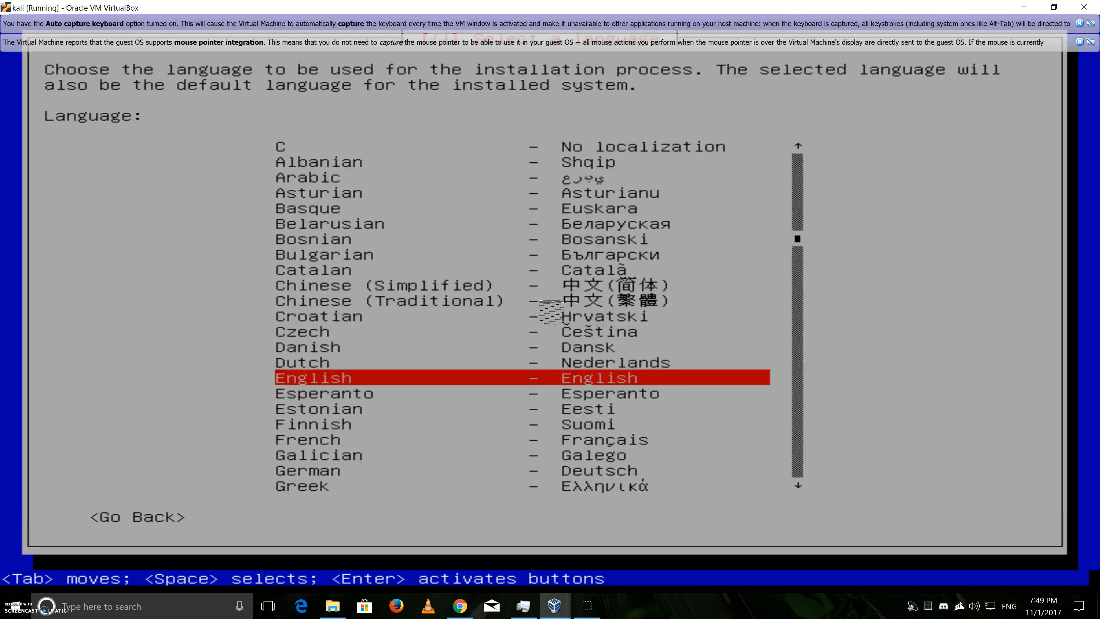
# Step: Configure the installer's localization with English as language, Ireland as location and Irish as keymap
pyautogui.press('Return')
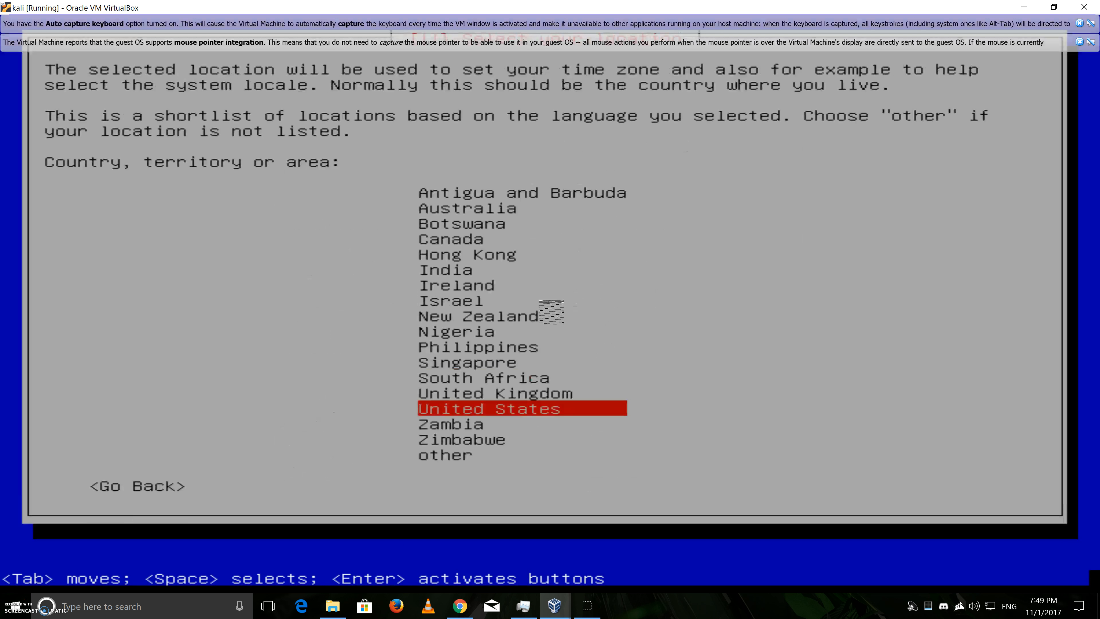
pyautogui.press('Up')
pyautogui.press('Up')
pyautogui.press('Up')
pyautogui.press('Up')
pyautogui.press('Up')
pyautogui.press('Up')
pyautogui.press('Up')
pyautogui.press('Up')
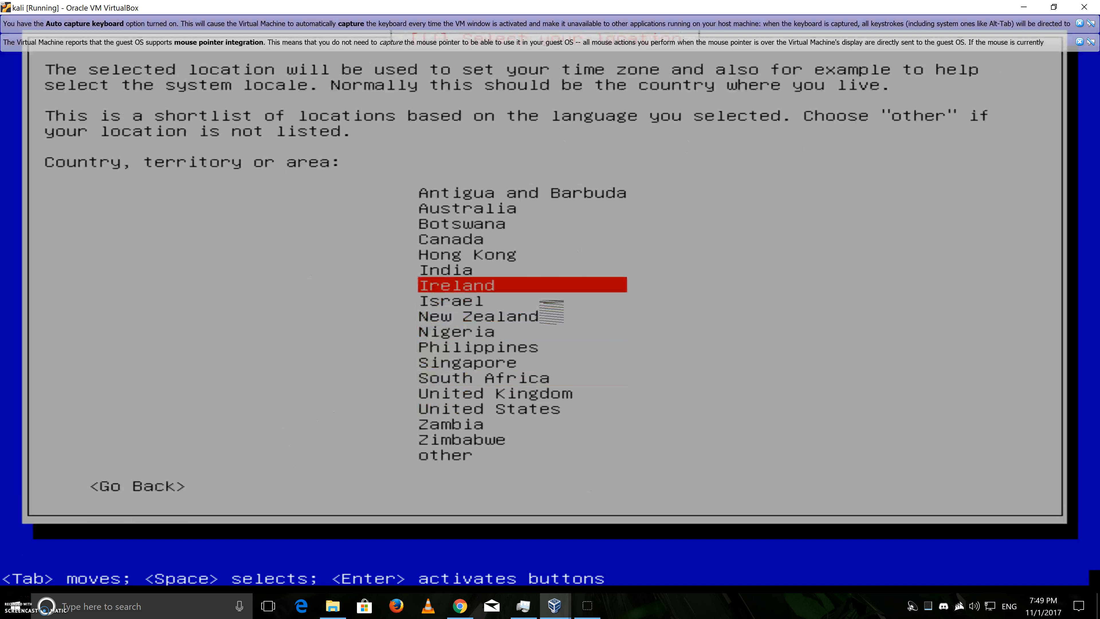
pyautogui.press('Return')
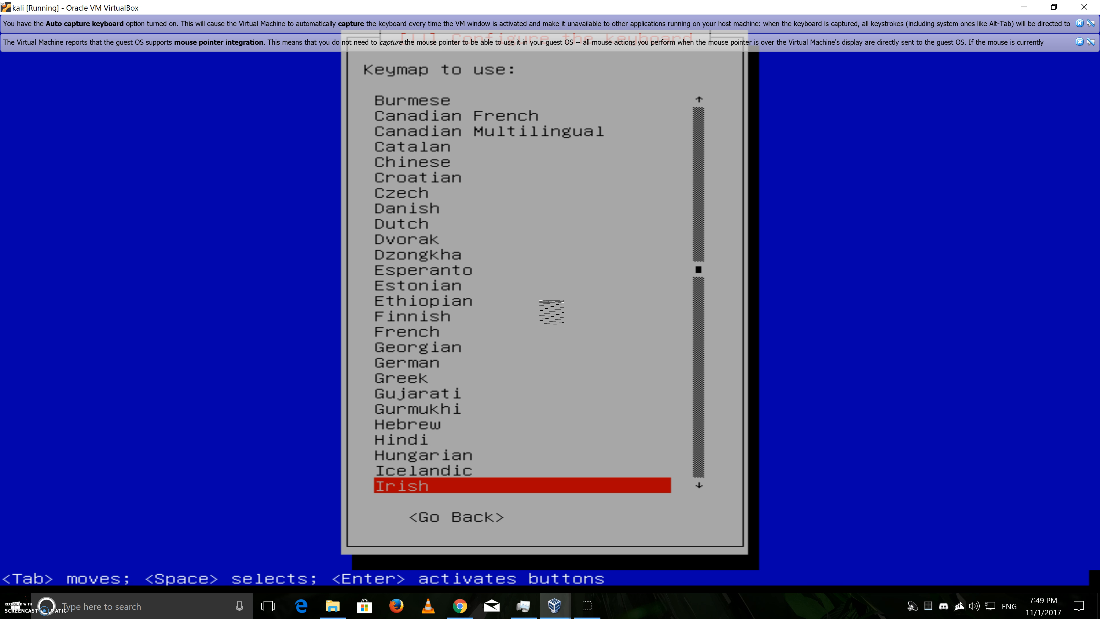
pyautogui.press('Return')
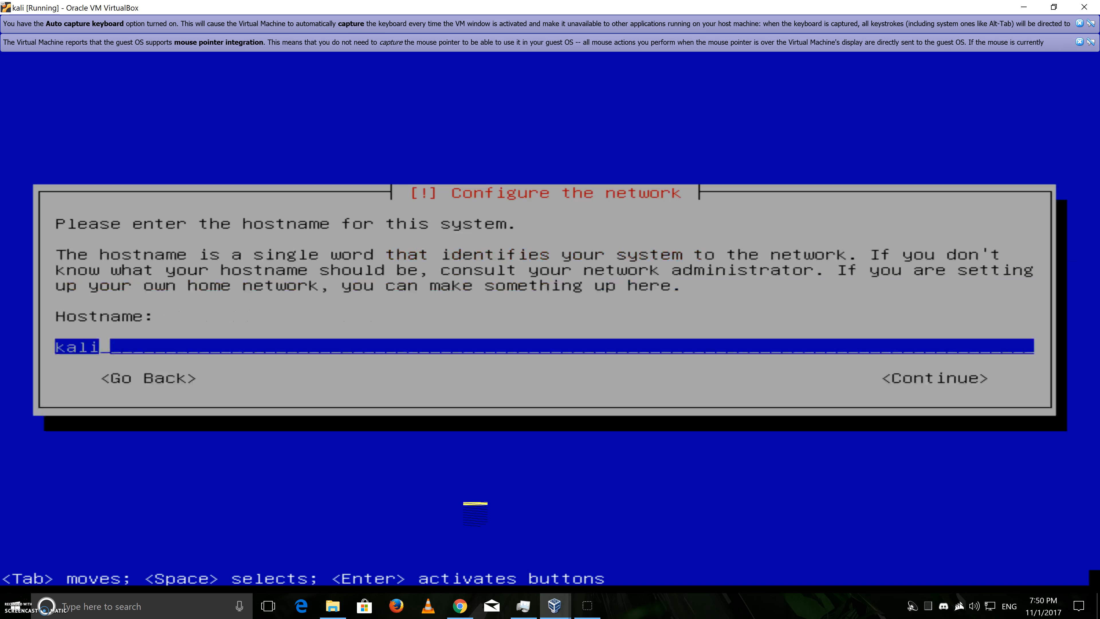
# Step: Accept kali as the hostname and set the domain name to test
pyautogui.press('Tab')
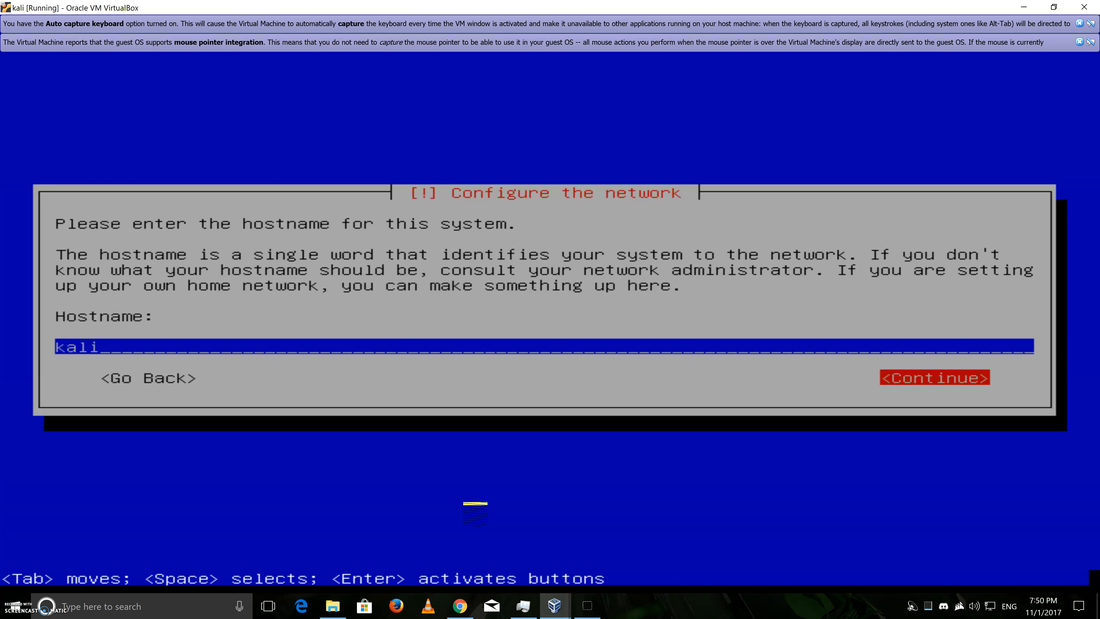
pyautogui.press('Return')
pyautogui.press('Tab')
pyautogui.hotkey('shift', 'Tab')
pyautogui.write('test.local')
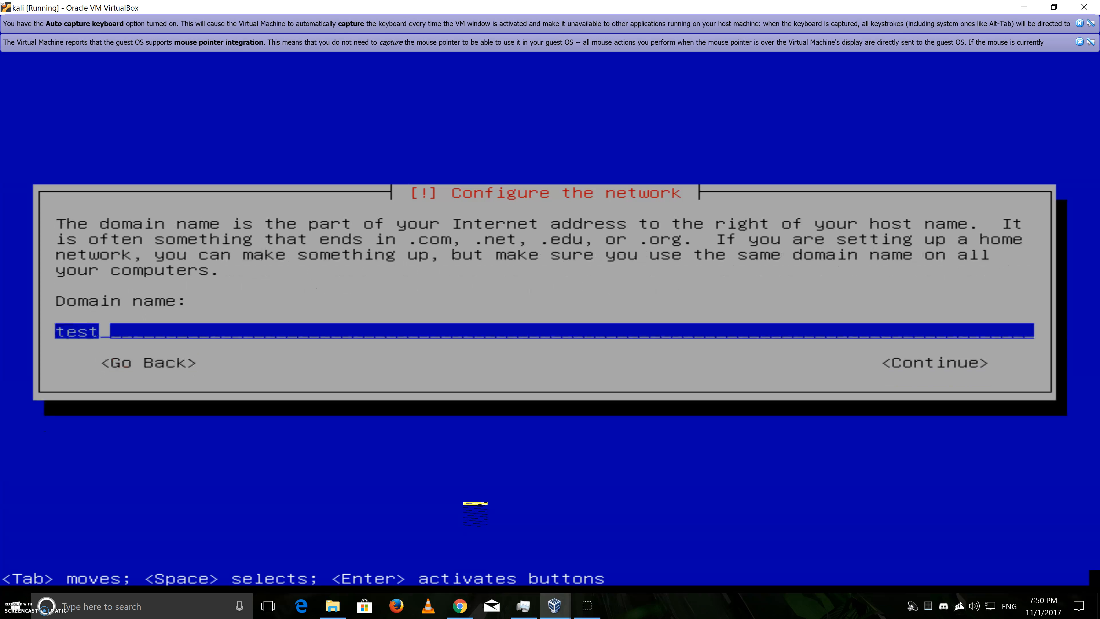
pyautogui.press('Tab')
pyautogui.press('Return')
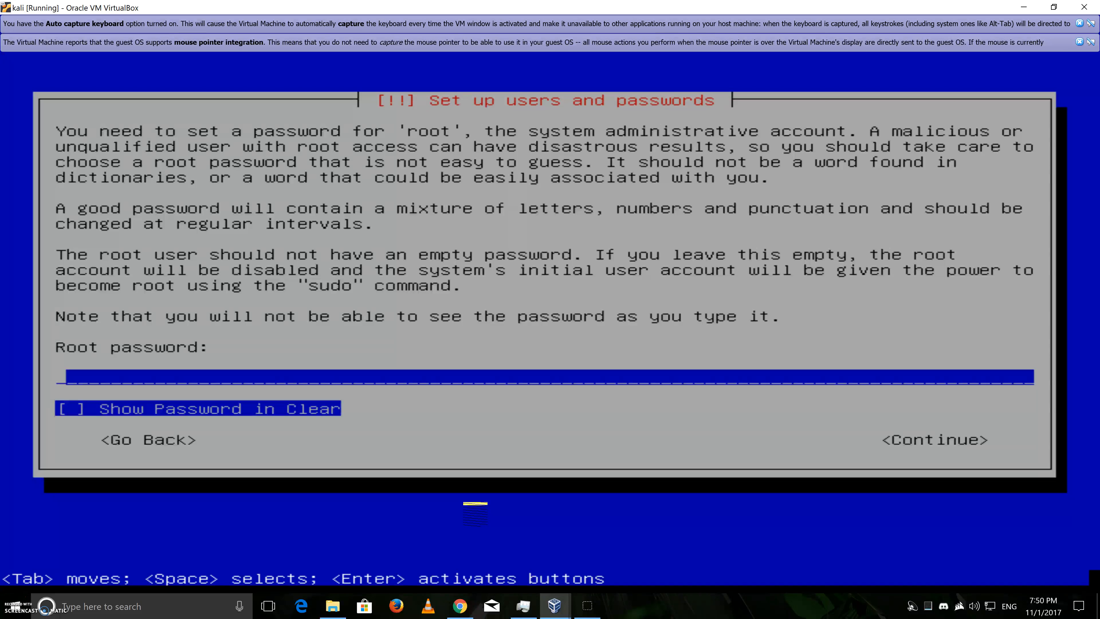
pyautogui.press('Tab')
pyautogui.press('Tab')
pyautogui.press('Tab')
pyautogui.press('Tab')
pyautogui.press('Tab')
pyautogui.press('Tab')
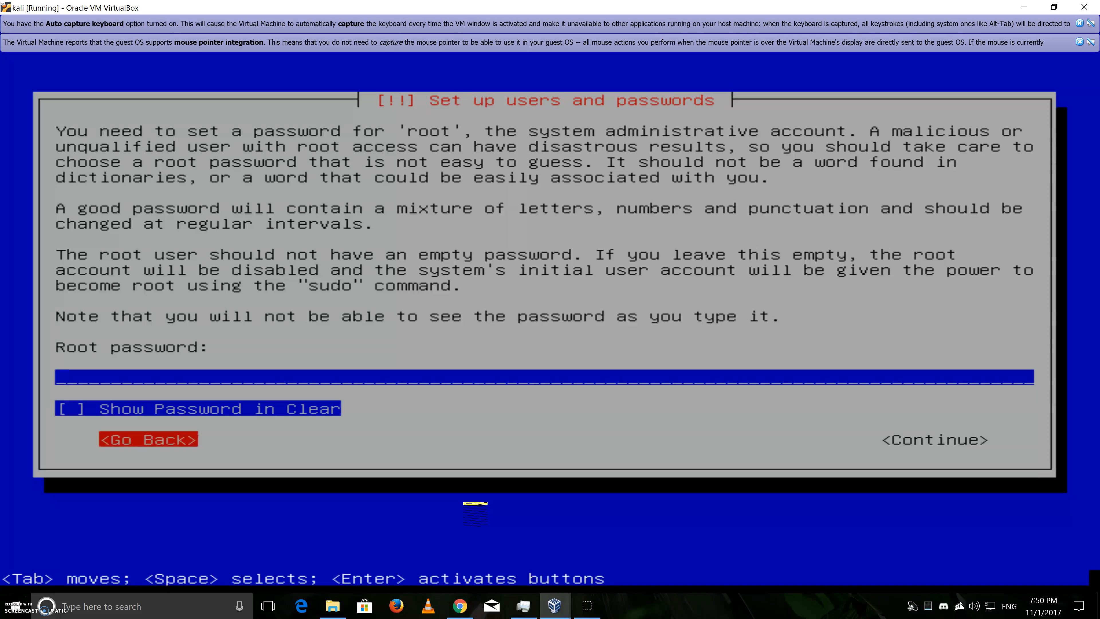
pyautogui.press('Tab')
pyautogui.press('Tab')
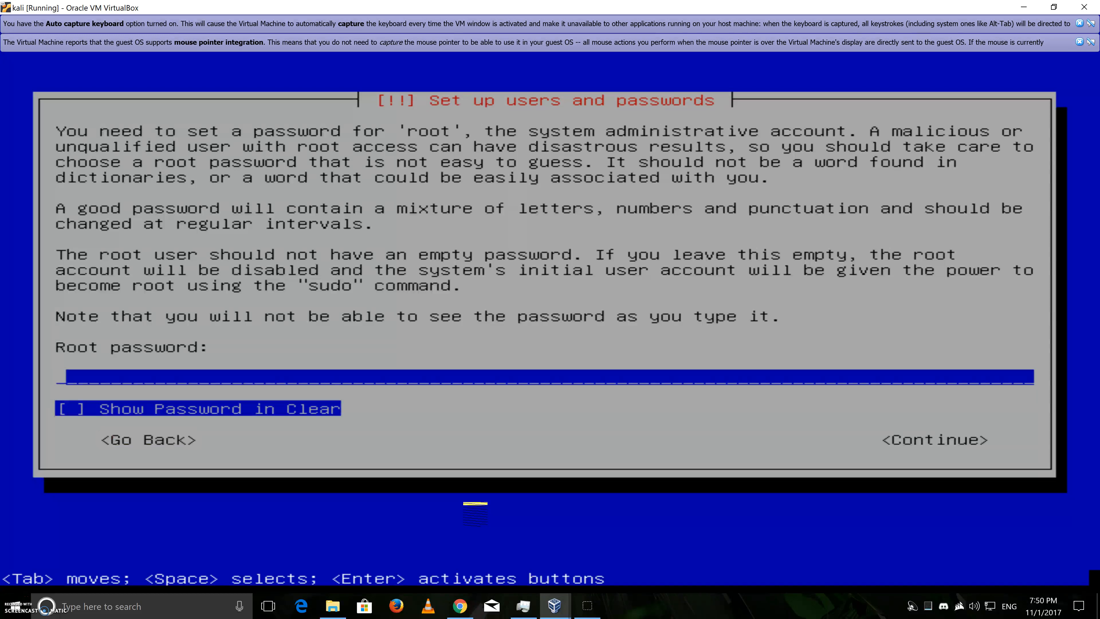
# Step: Enter a root password for the new system and continue to its verification
pyautogui.write('*****')
pyautogui.press('BackSpace')
pyautogui.press('BackSpace')
pyautogui.press('BackSpace')
pyautogui.press('BackSpace')
pyautogui.write('*********')
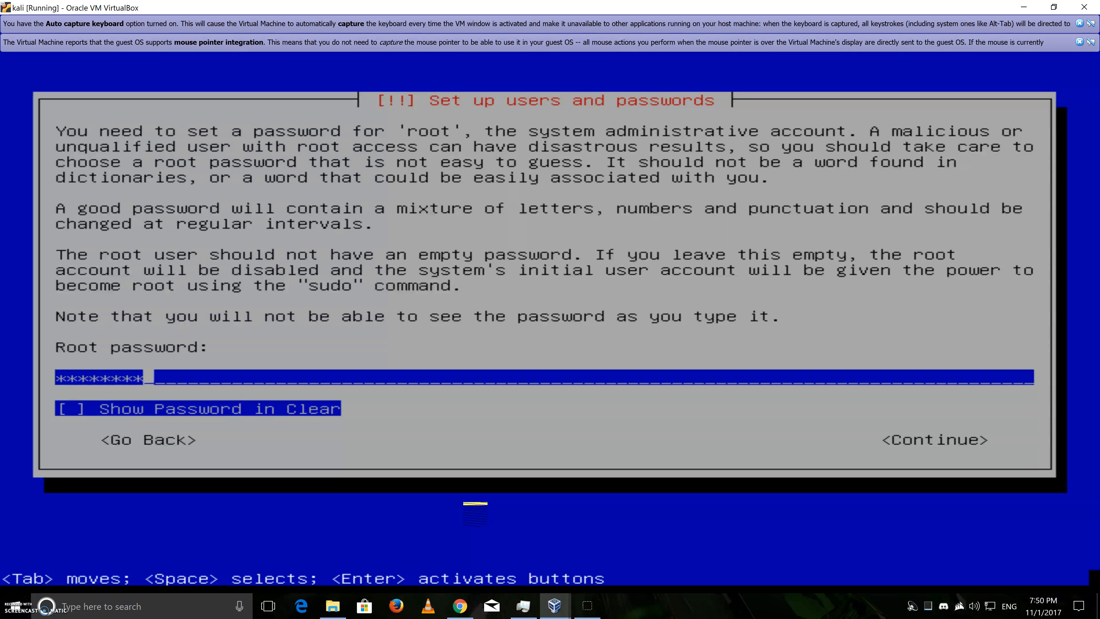
pyautogui.press('Tab')
pyautogui.press('Tab')
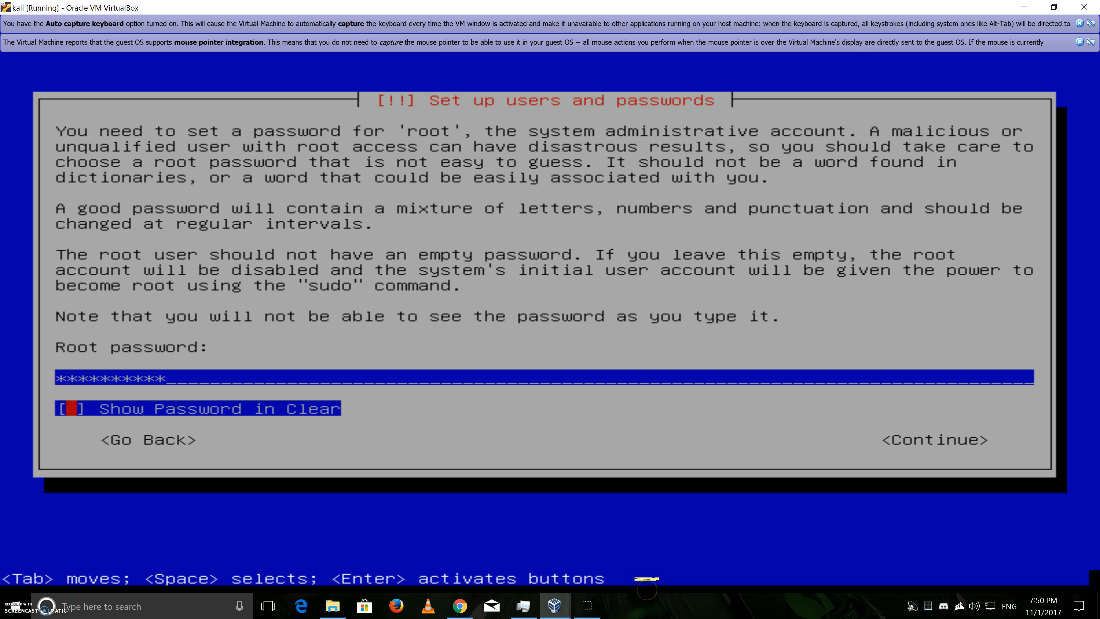
pyautogui.press('Return')
# Step: Re-enter the root password to verify it and continue the installation
pyautogui.press('Tab')
pyautogui.press('Tab')
pyautogui.press('Tab')
pyautogui.press('Tab')
pyautogui.write('**********')
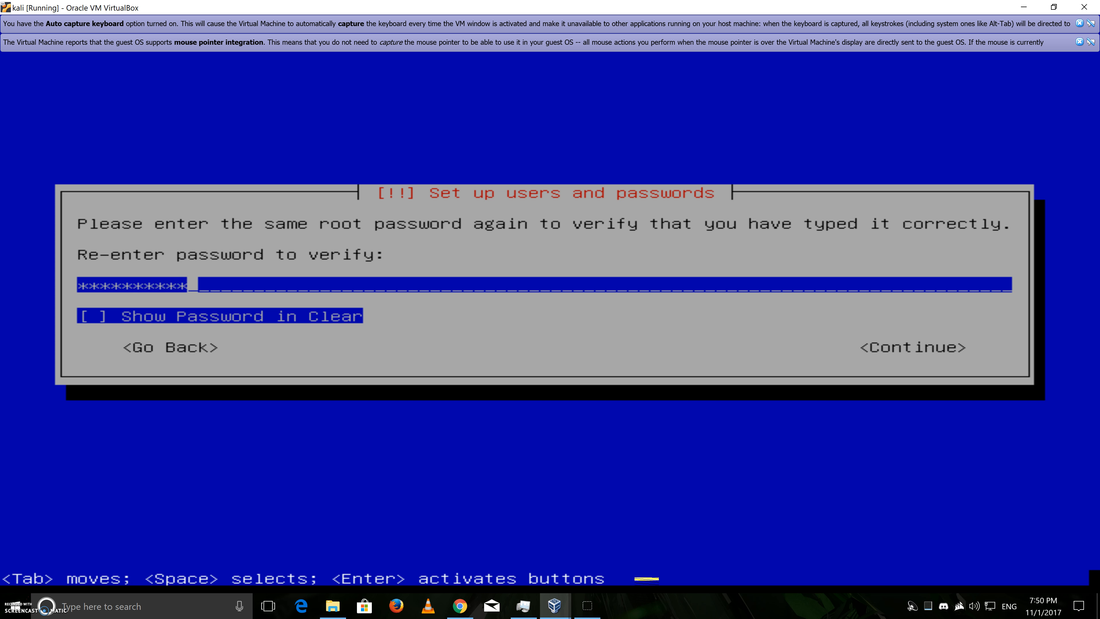
pyautogui.press('Tab')
pyautogui.press('Tab')
pyautogui.press('Tab')
pyautogui.press('Return')
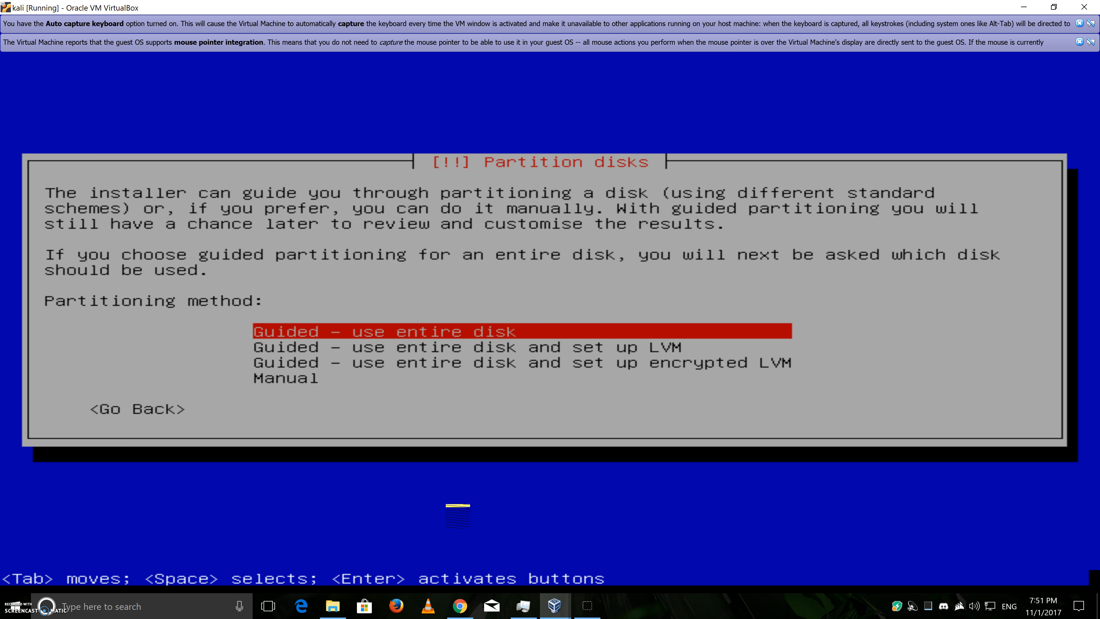
# Step: Partition the entire virtual hard disk with the guided method, all files in one partition, and write the changes to disk
pyautogui.press('Return')
pyautogui.press('Return')
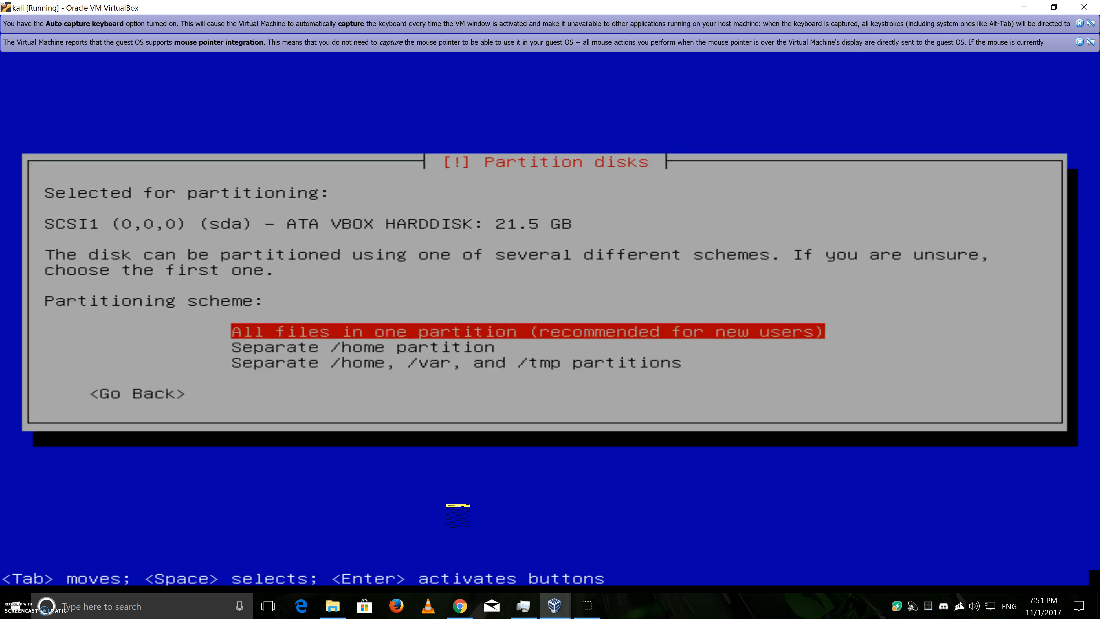
pyautogui.press('Return')
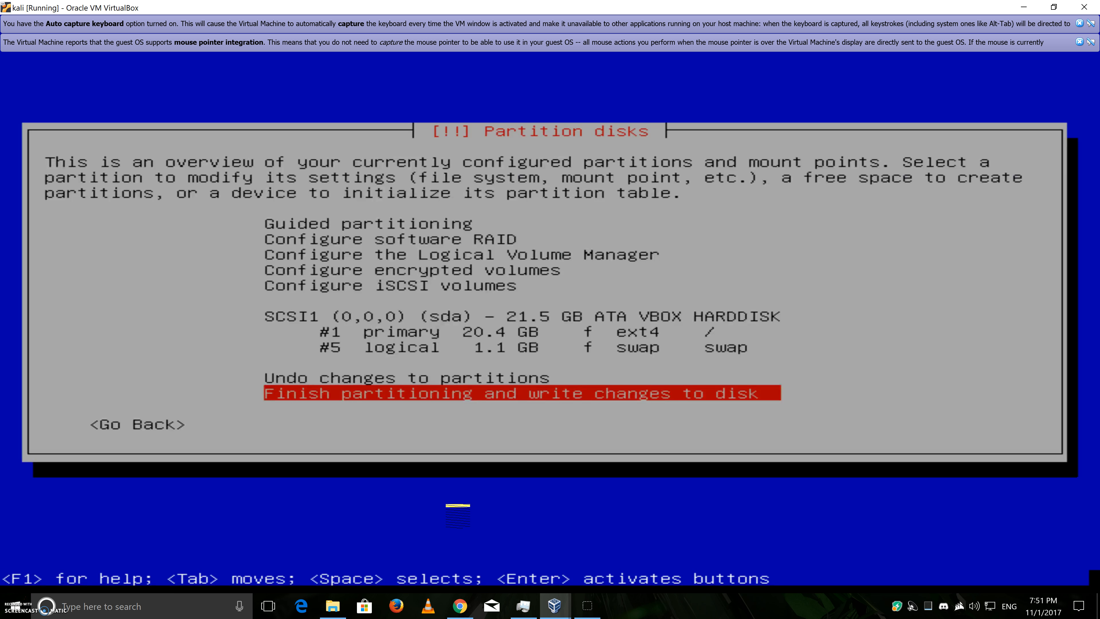
pyautogui.press('Return')
pyautogui.press('Tab')
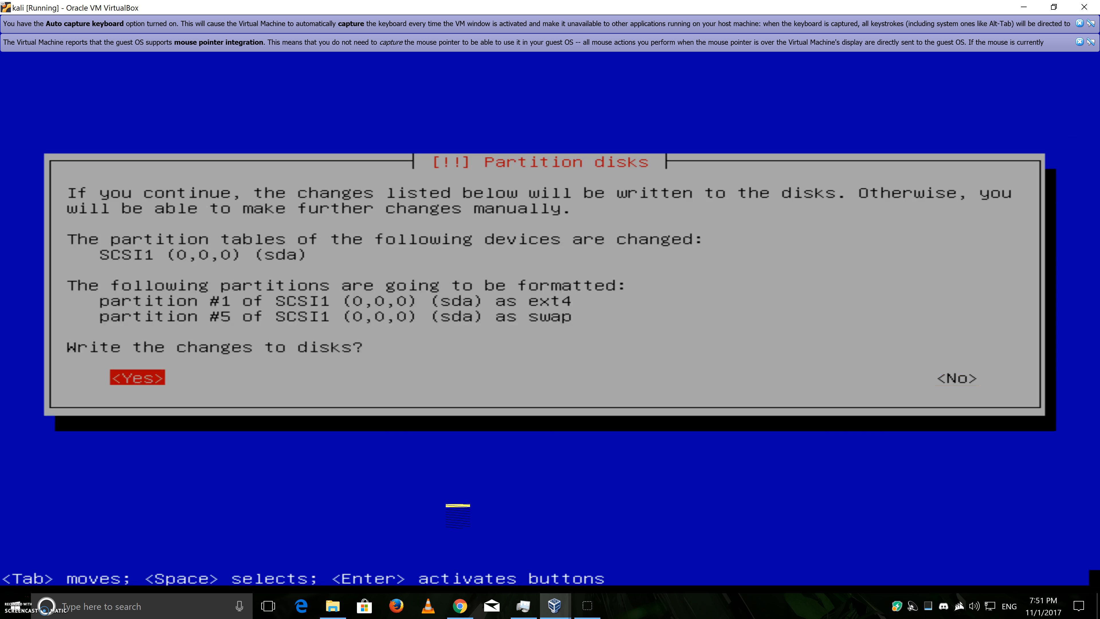
pyautogui.press('Return')
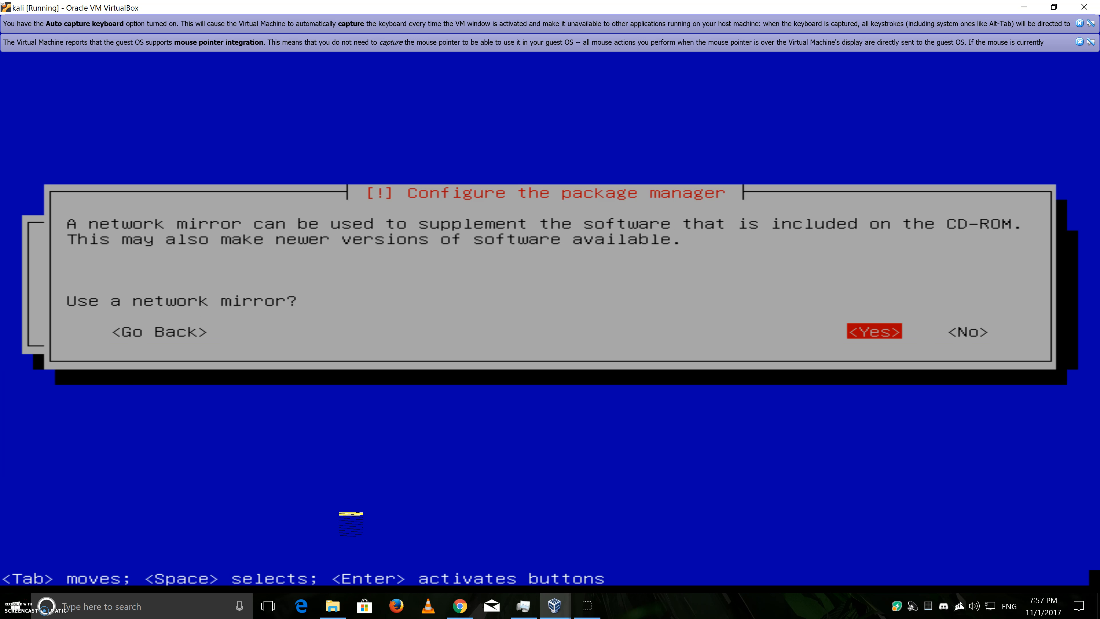
# Step: Configure the package manager to use a network mirror with the HTTP proxy left blank
pyautogui.press('Return')
pyautogui.press('Tab')
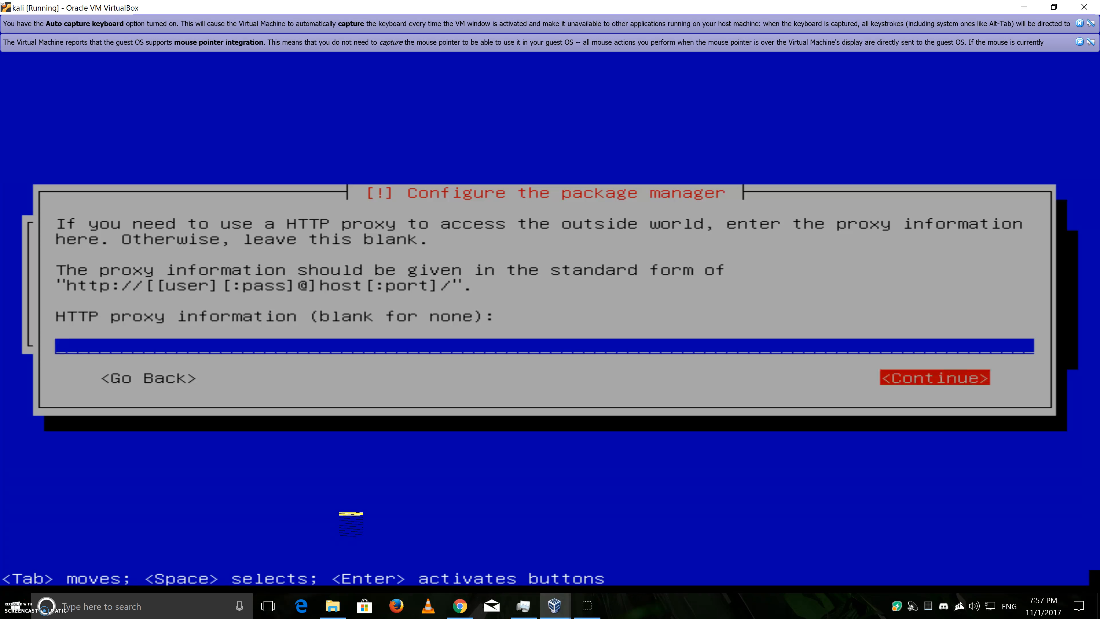
pyautogui.press('Return')
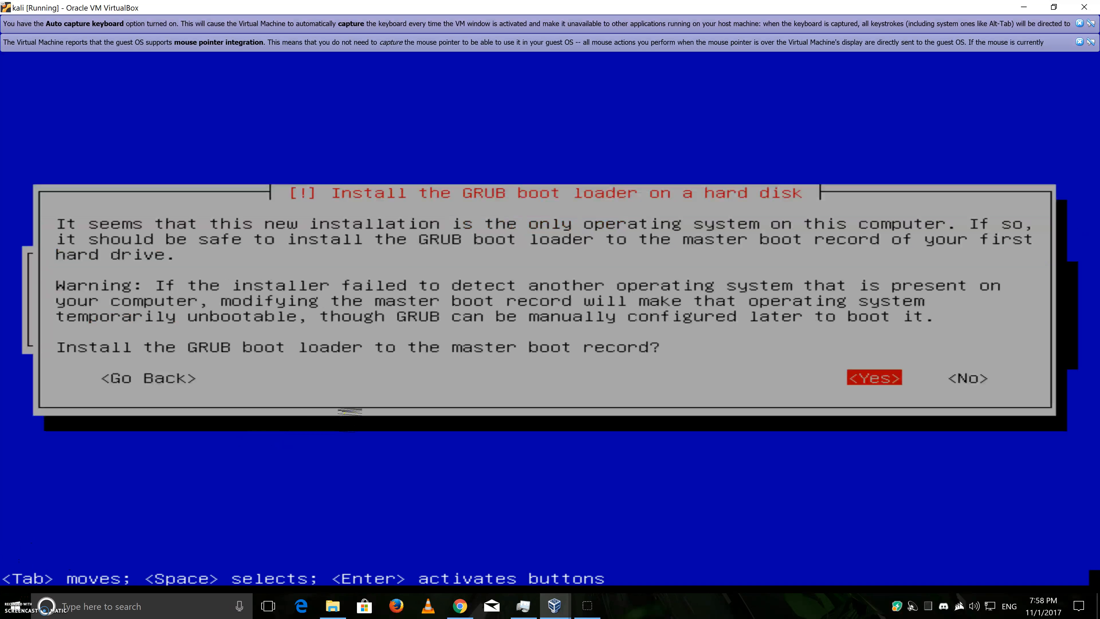
# Step: Install the GRUB boot loader to the master boot record on /dev/sda and finish the installation
pyautogui.press('Return')
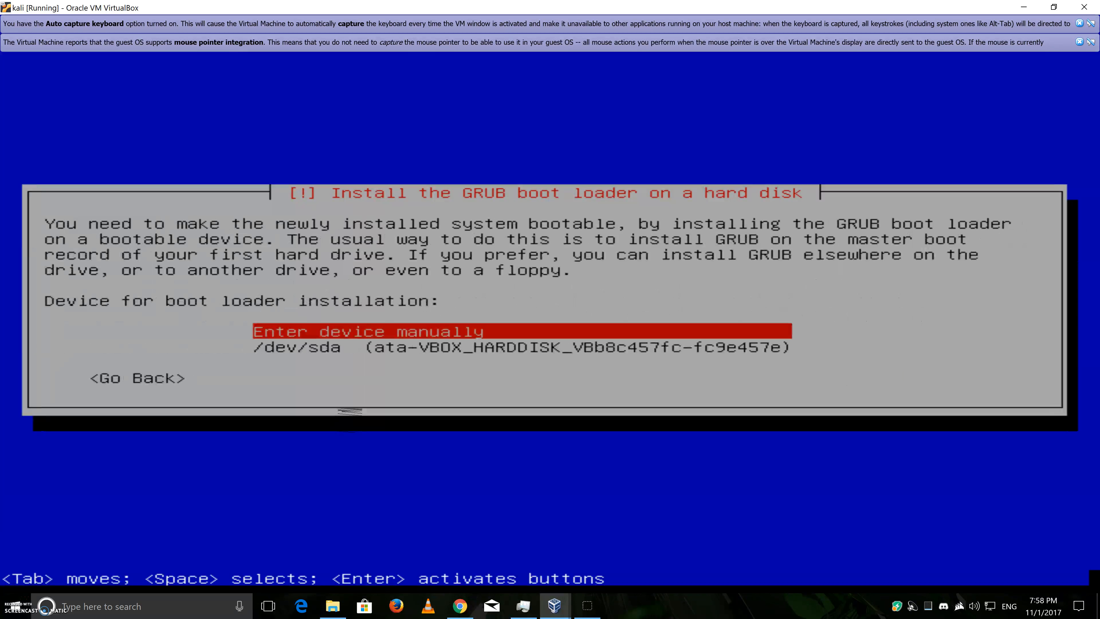
pyautogui.press('Down')
pyautogui.press('Return')
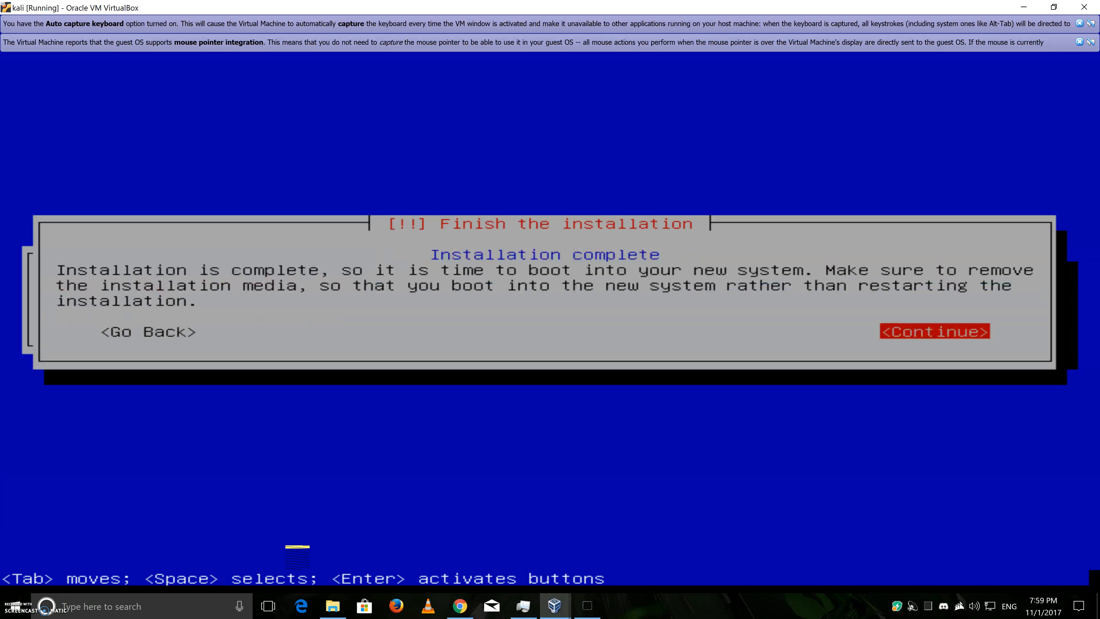
pyautogui.press('Return')
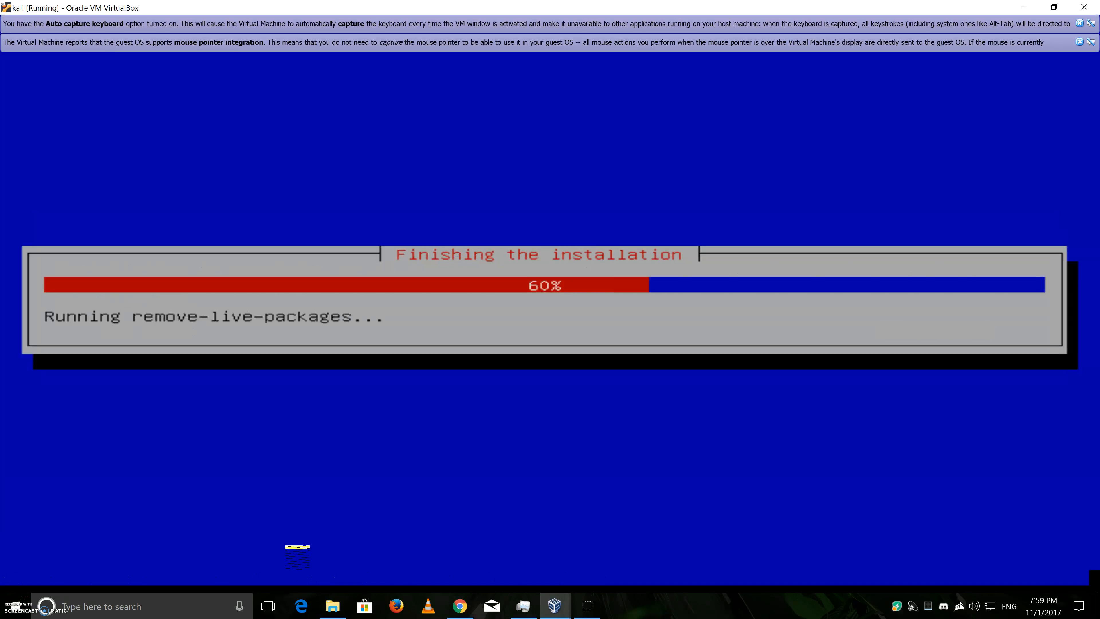